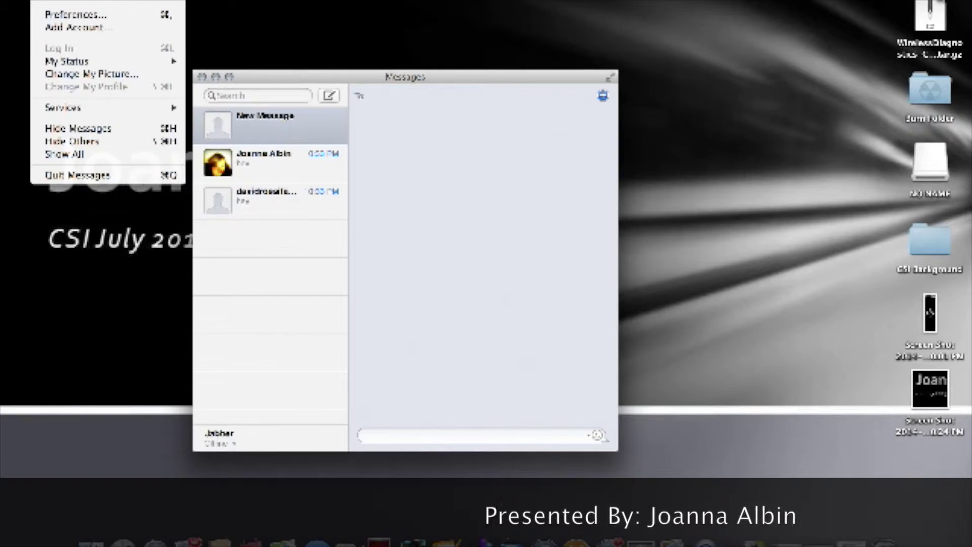
Step: Enable Play sound effects and Use shapes to indicate status in Messages preferences, then view Accounts
left_click(83, 15)
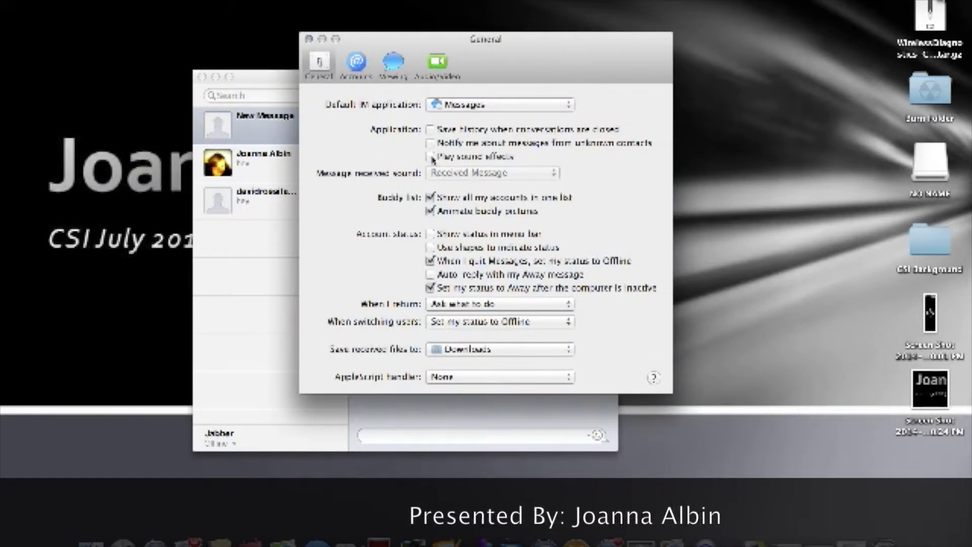
left_click(431, 211)
left_click(430, 211)
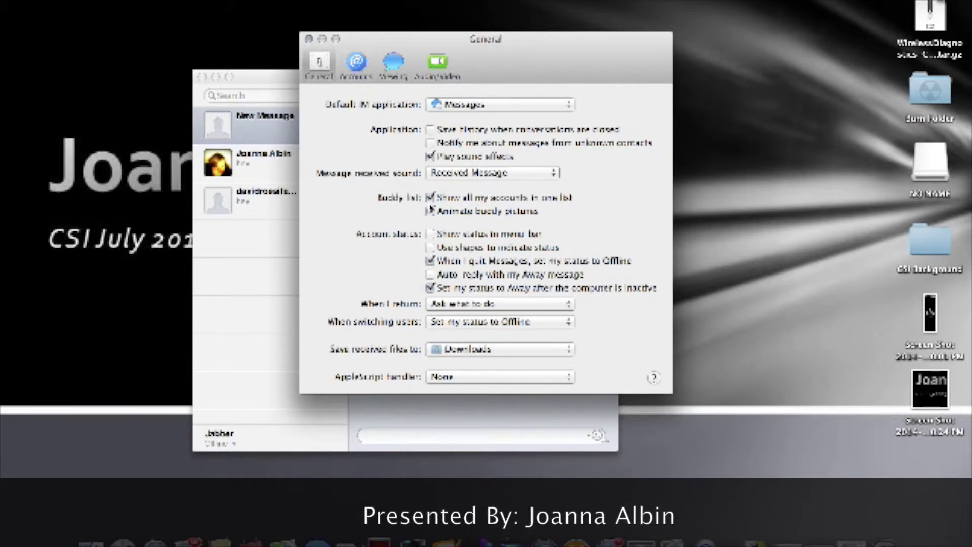
left_click(430, 248)
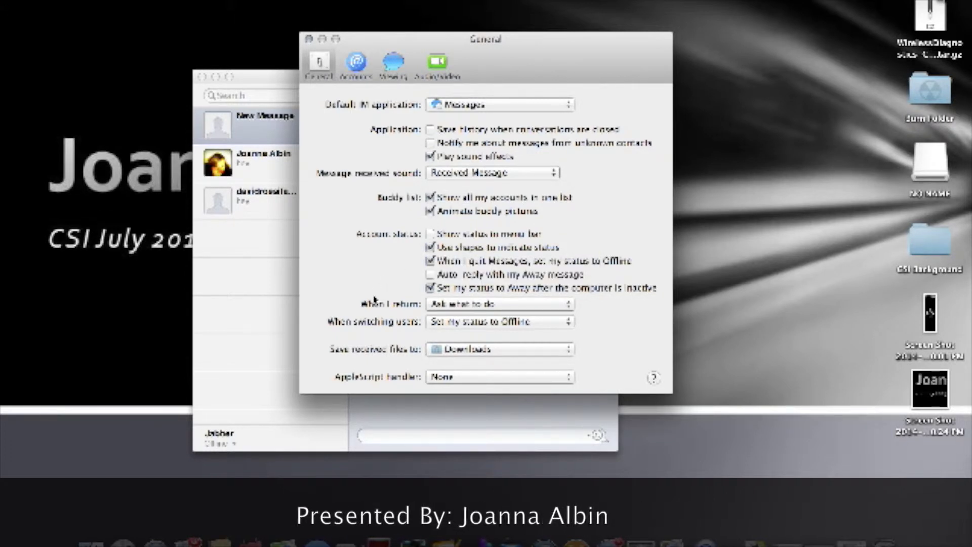
left_click(365, 65)
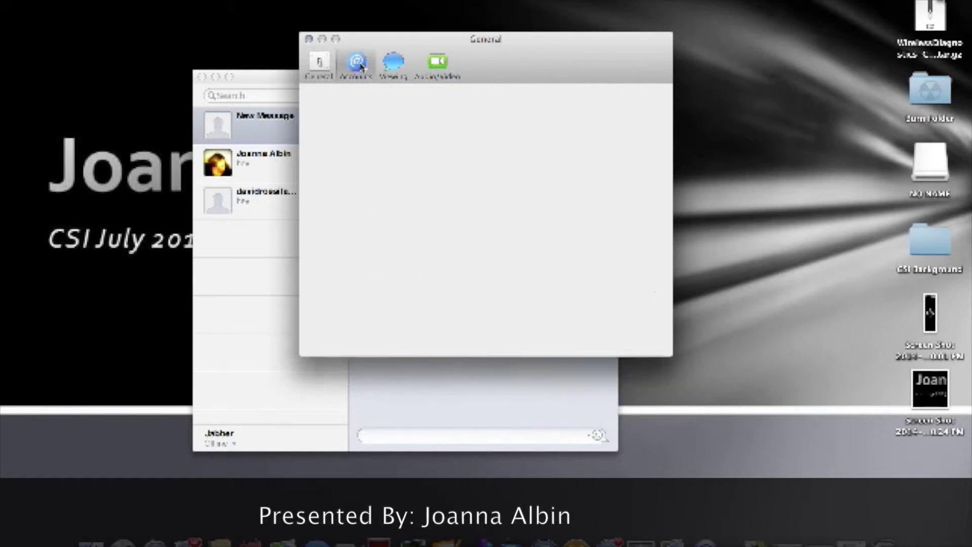
Step: Set my message font to Palatino 12 in Messages' Viewing preferences
left_click(404, 63)
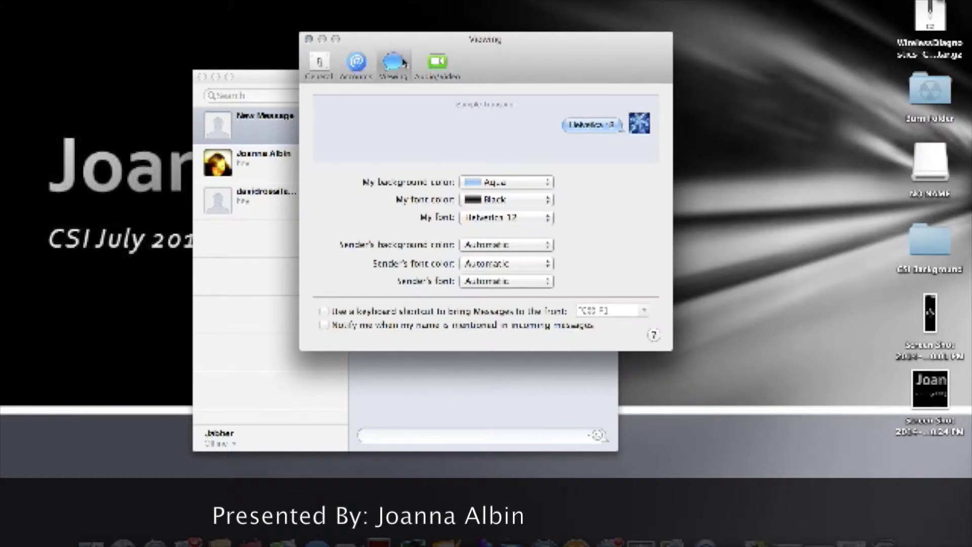
left_click(524, 224)
left_click(522, 237)
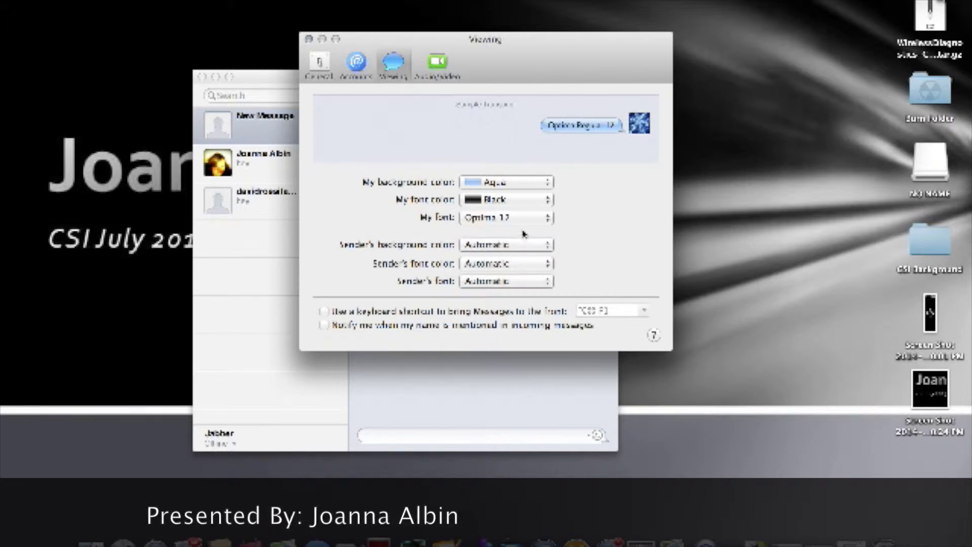
left_click(536, 228)
left_click(532, 236)
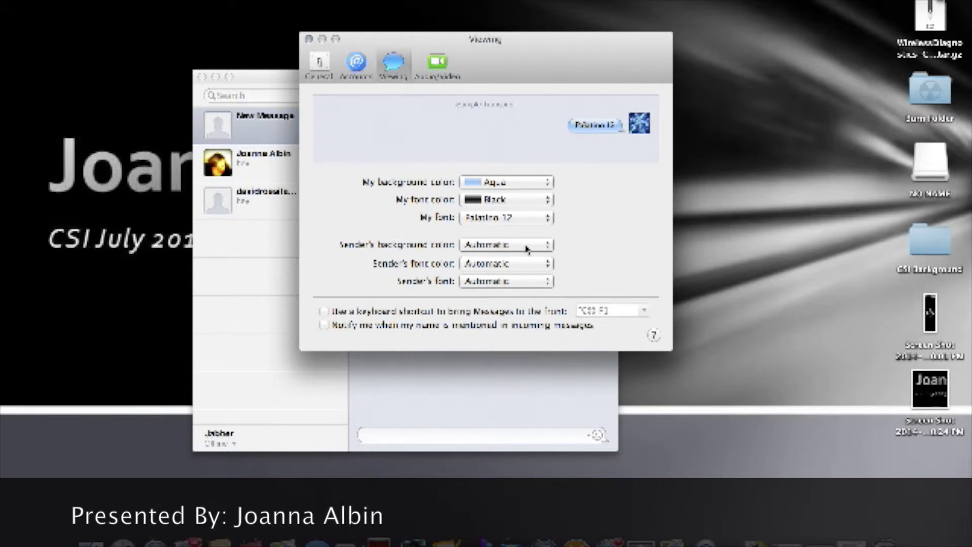
Step: Make incoming bubbles purple with black Helvetica 12 text
left_click(527, 249)
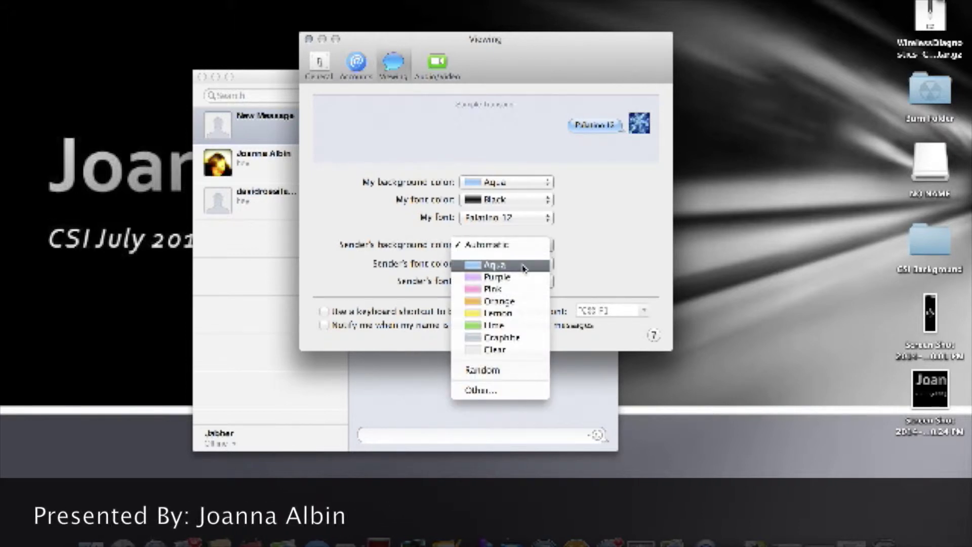
left_click(523, 278)
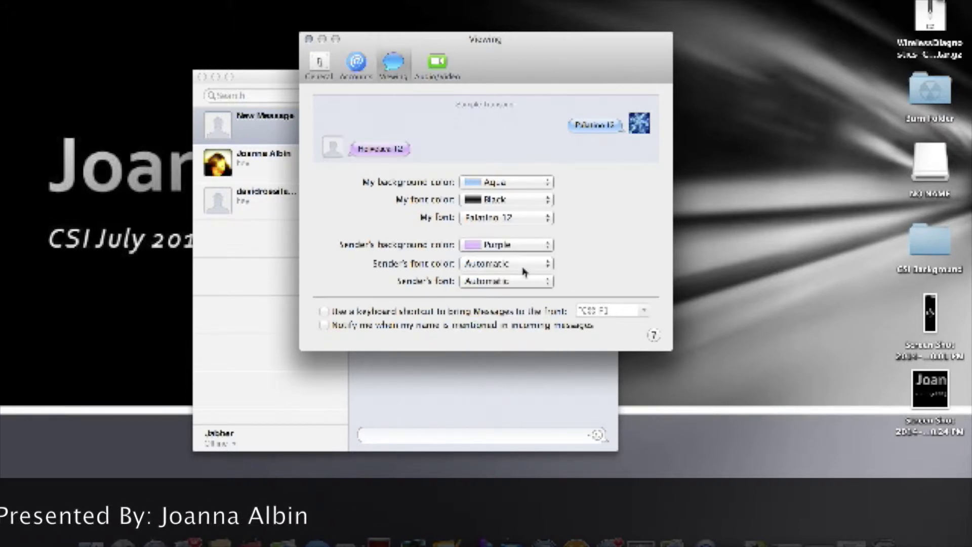
left_click(525, 263)
left_click(518, 295)
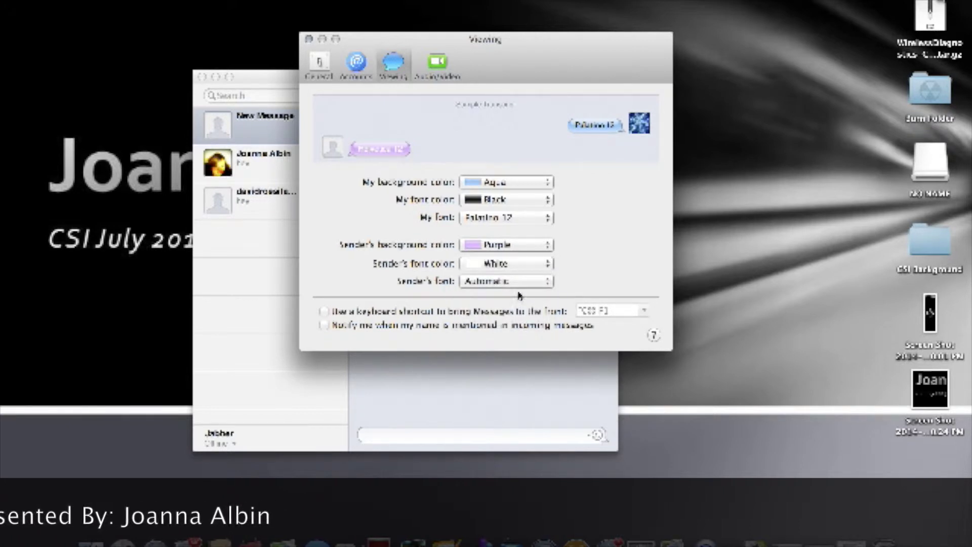
left_click(526, 287)
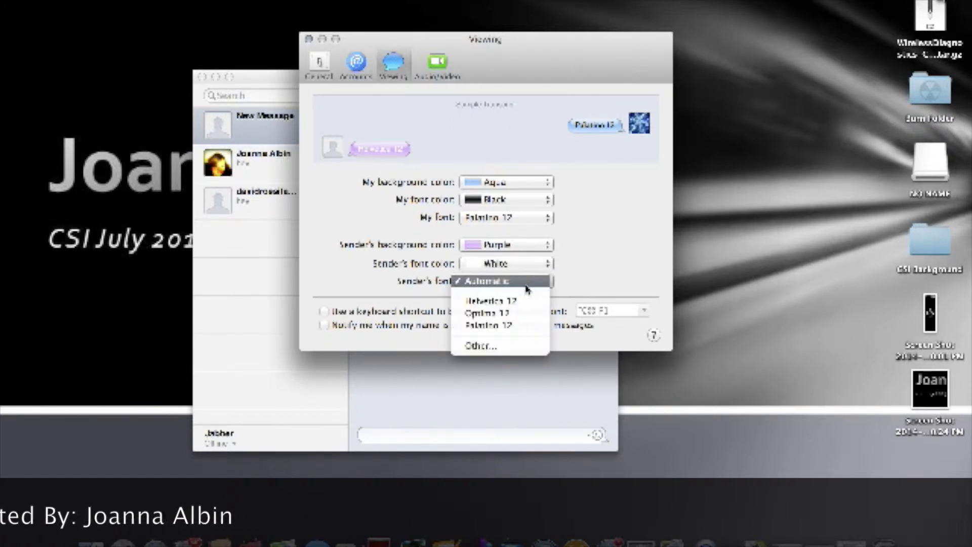
left_click(520, 302)
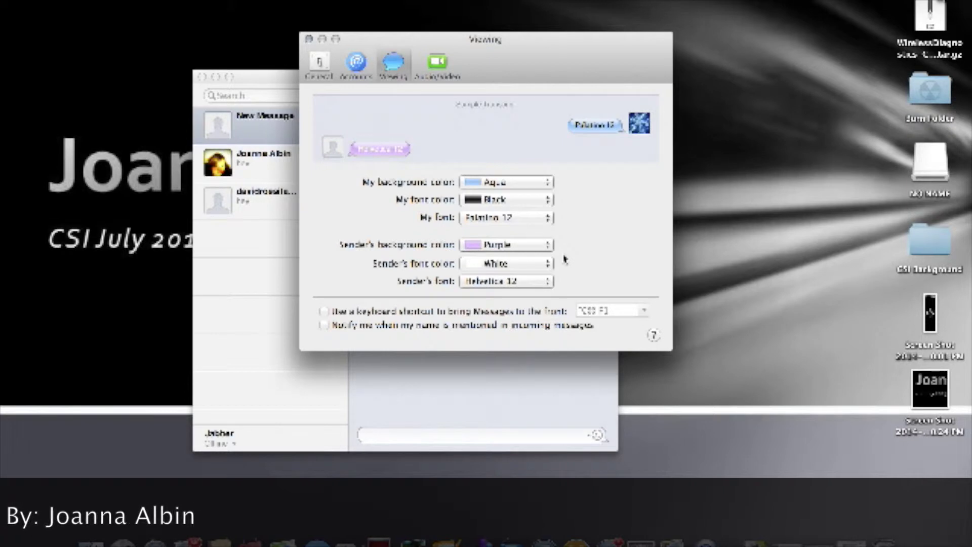
left_click(514, 263)
left_click(501, 255)
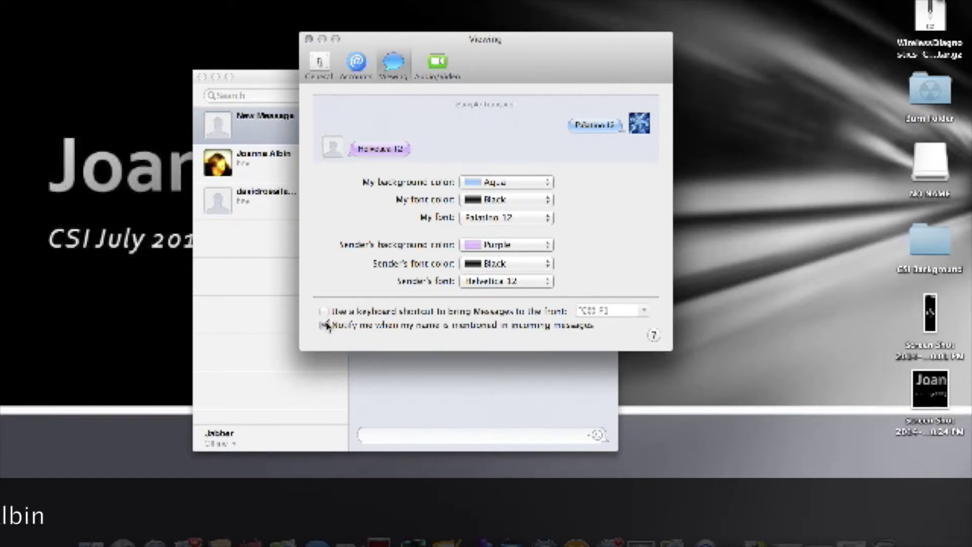
Step: Close Messages preferences and move Wi-Fi to the top of the Network service order
left_click(309, 39)
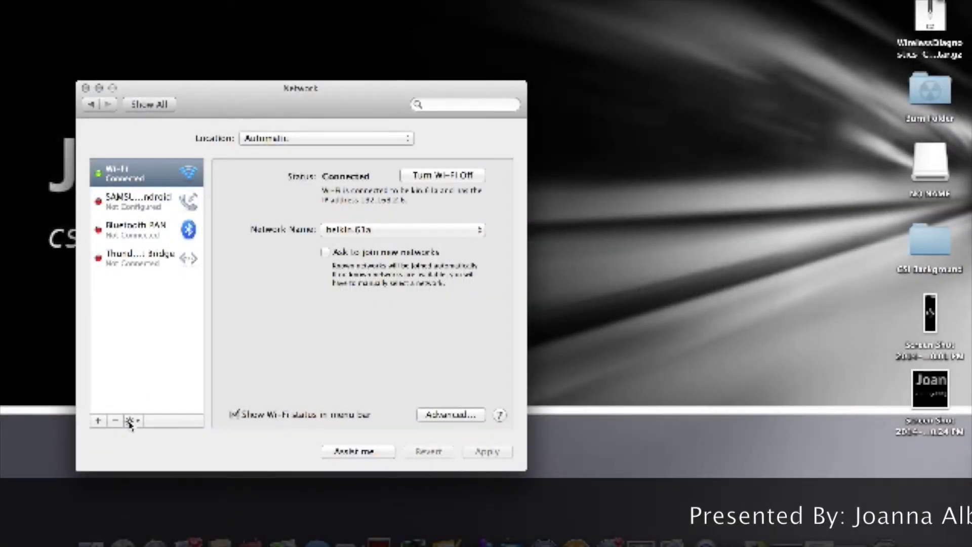
left_click(130, 421)
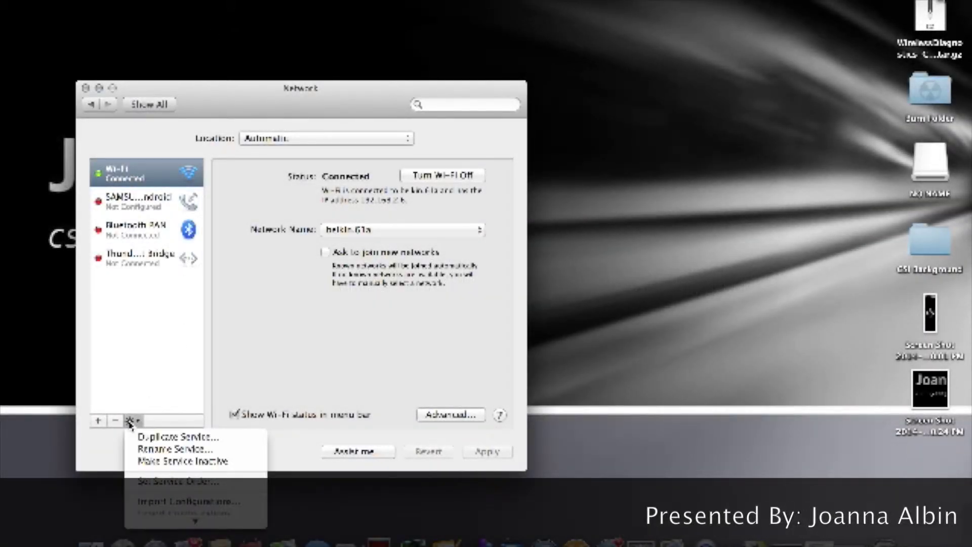
left_click(172, 484)
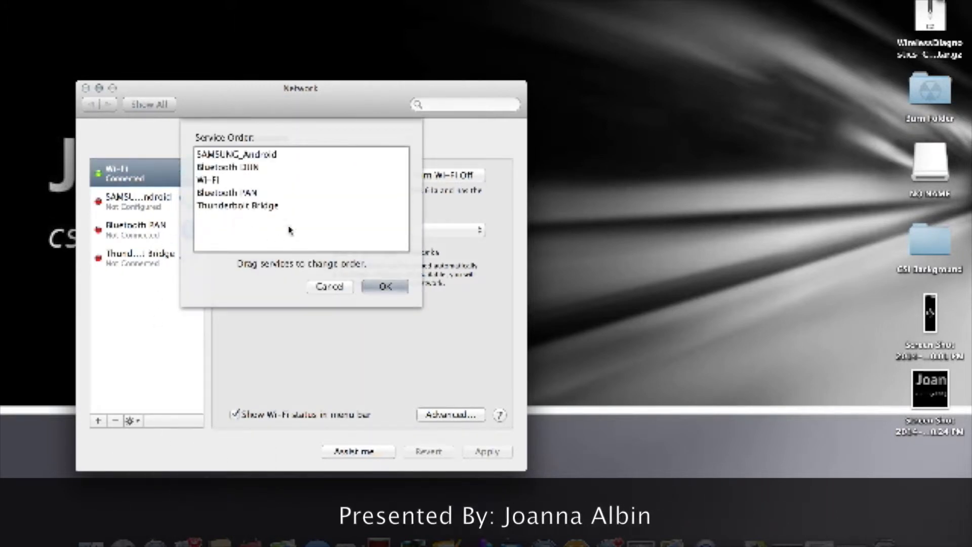
left_click_drag(223, 184, 212, 155)
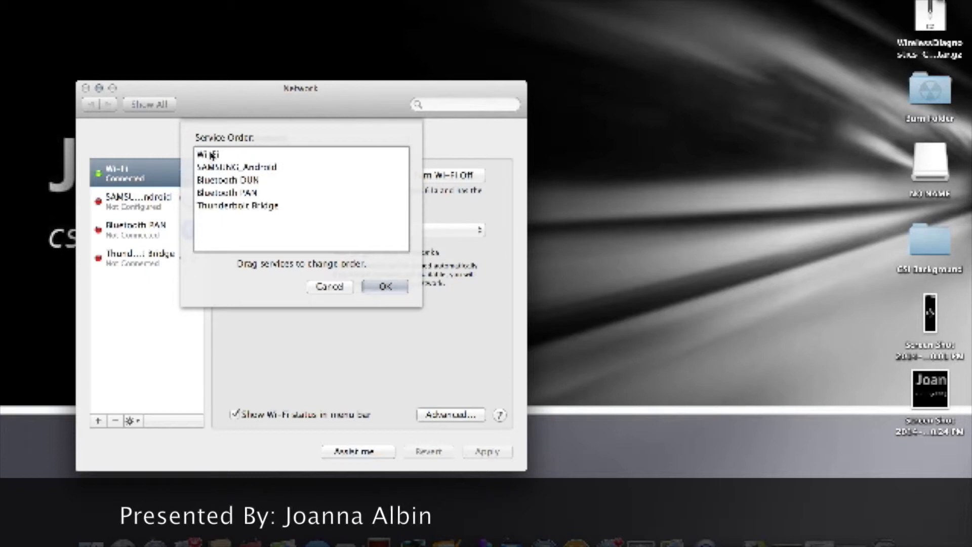
left_click(385, 286)
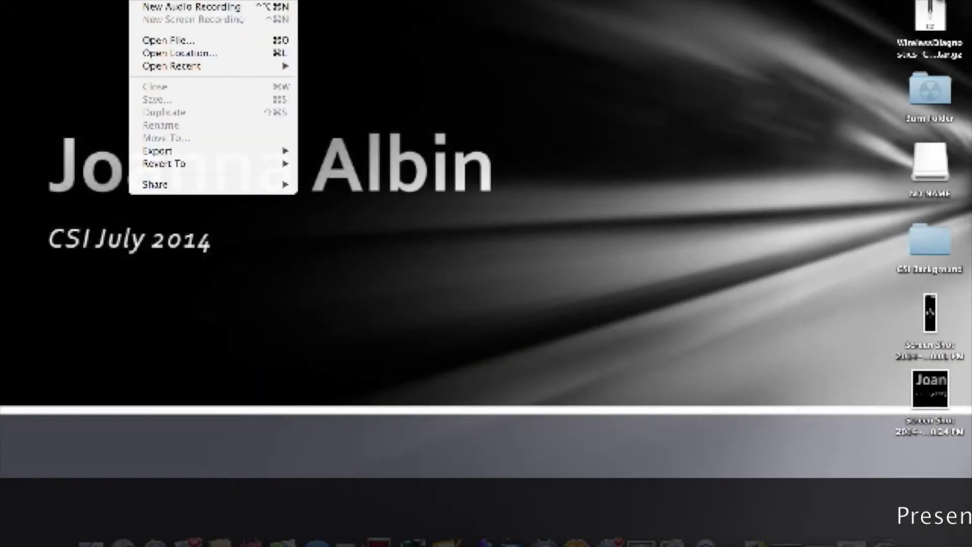
Step: Record a new QuickTime audio clip, stop it, and play it back
left_click(159, 8)
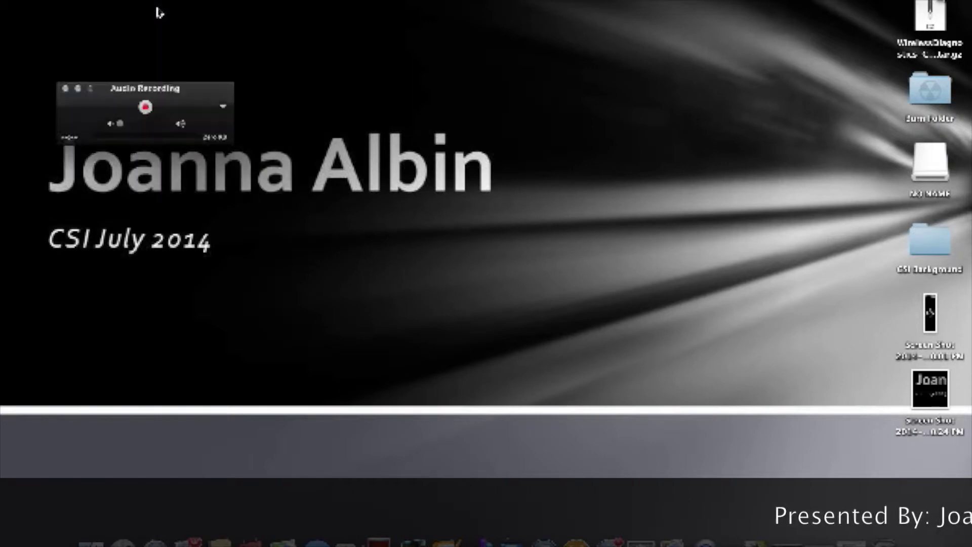
left_click(146, 107)
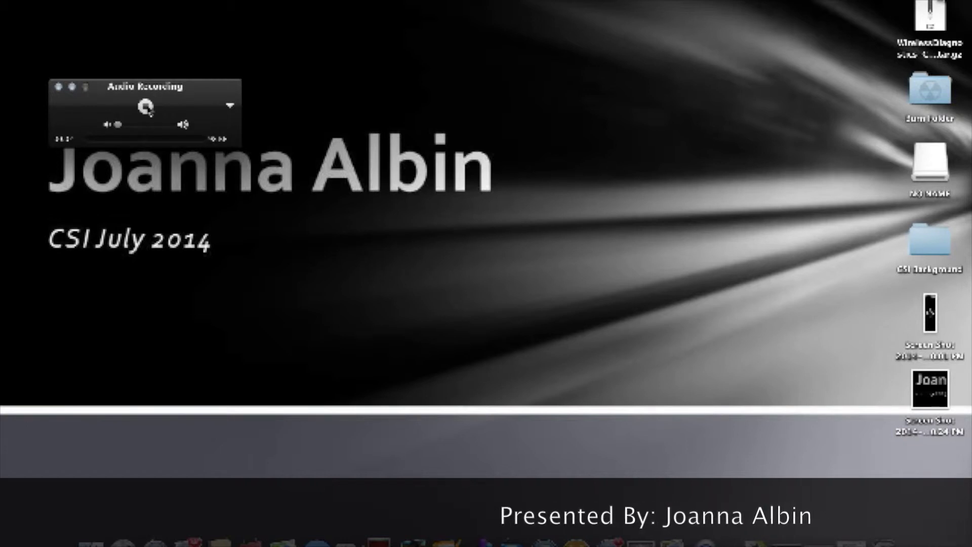
left_click(146, 107)
left_click(146, 106)
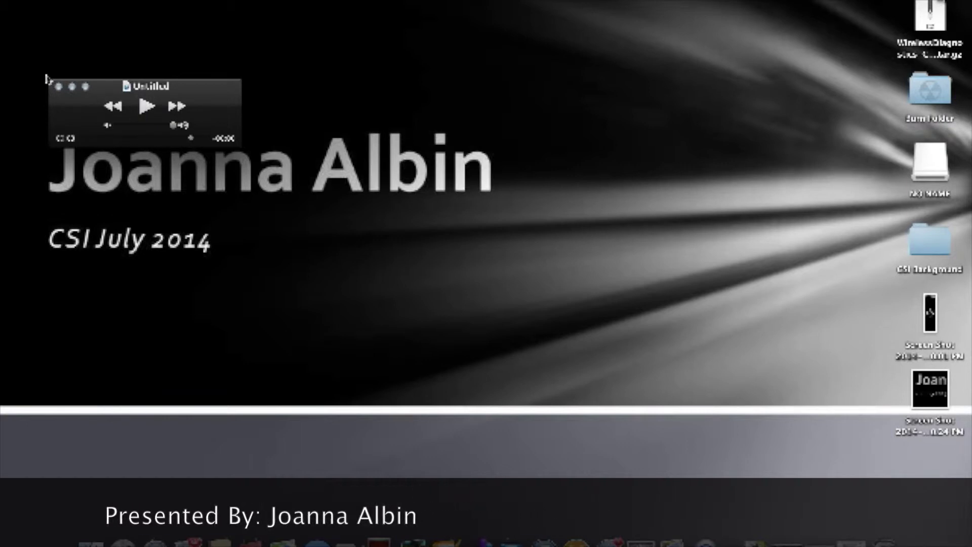
Step: Close the recording and save it as 'audio recording' in Documents
left_click(59, 86)
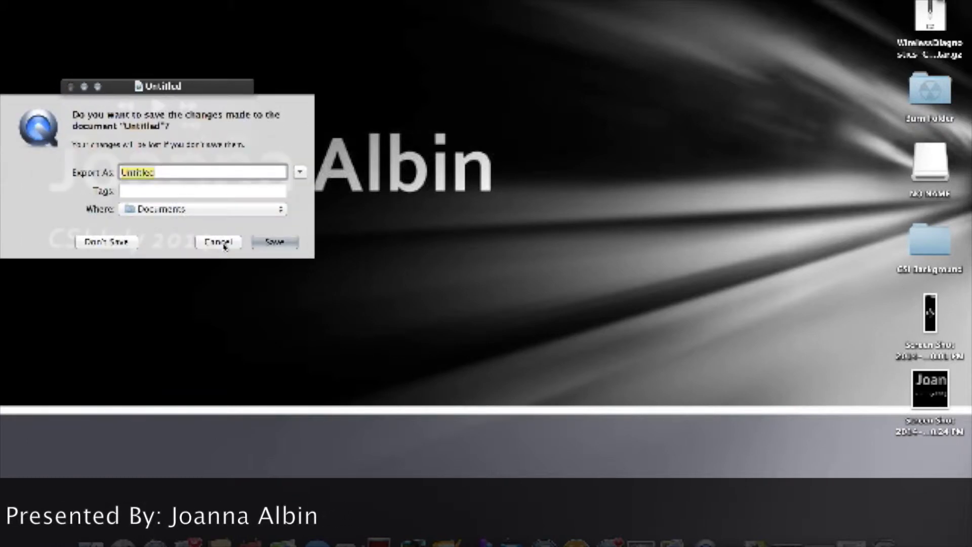
type("outl")
type("io recording")
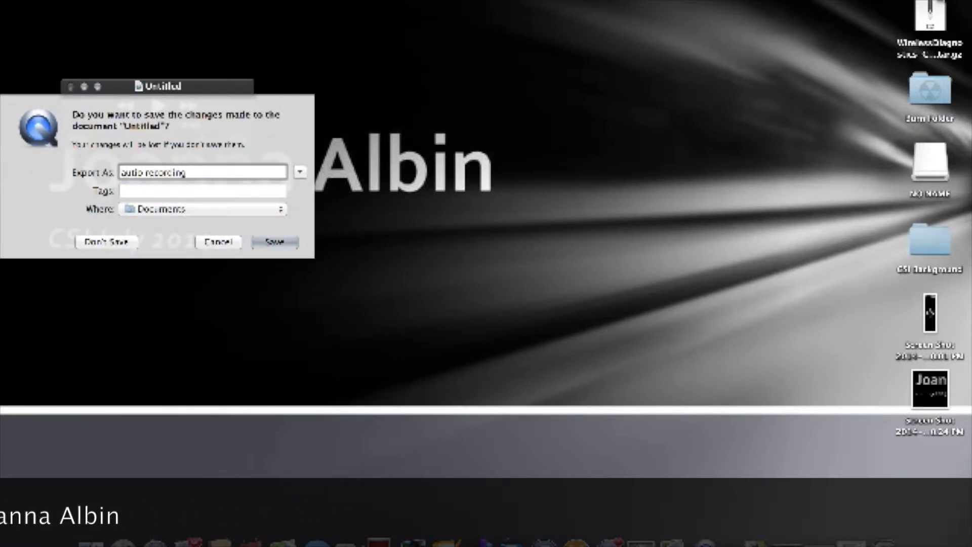
key("Return")
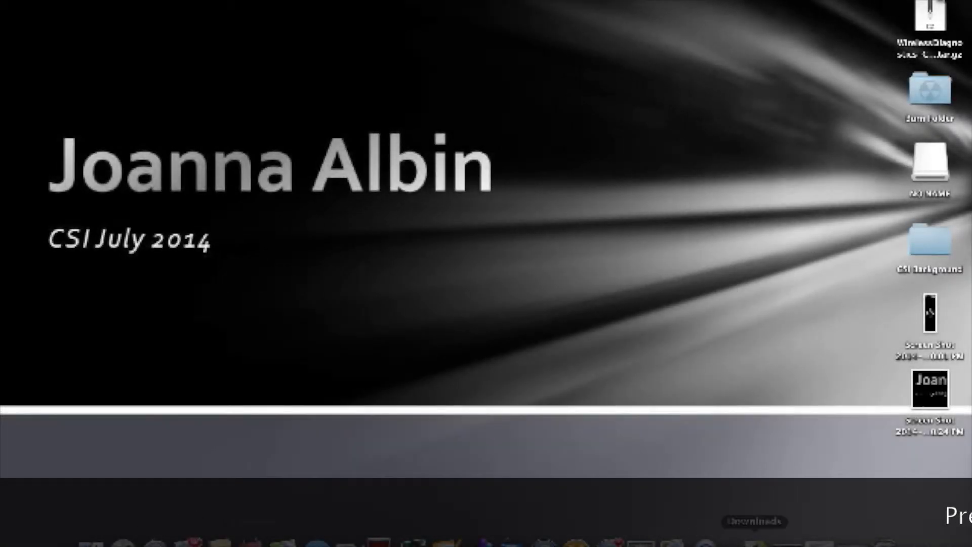
Step: Restore the CMS Student Portal window and zoom the course page in, then out
left_click(787, 540)
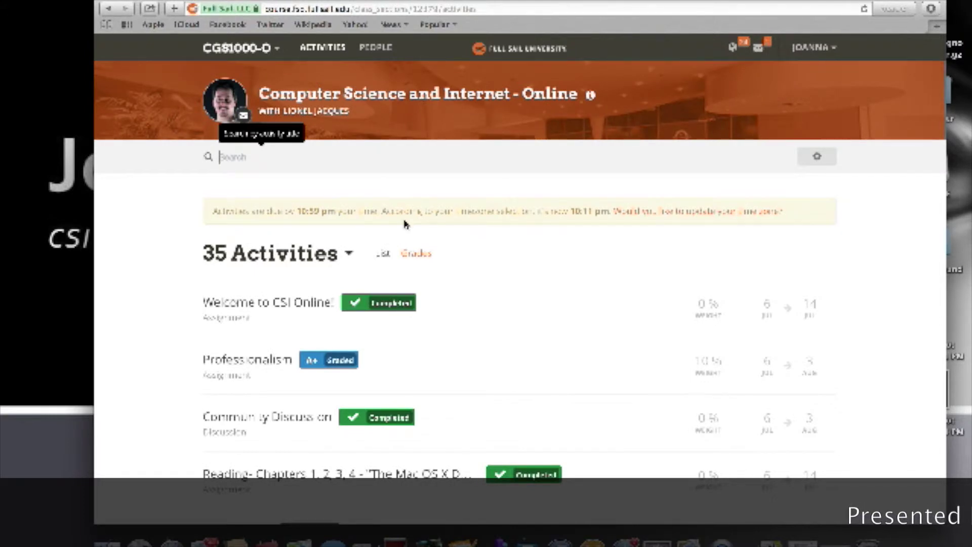
key("super+equal")
key("super+equal")
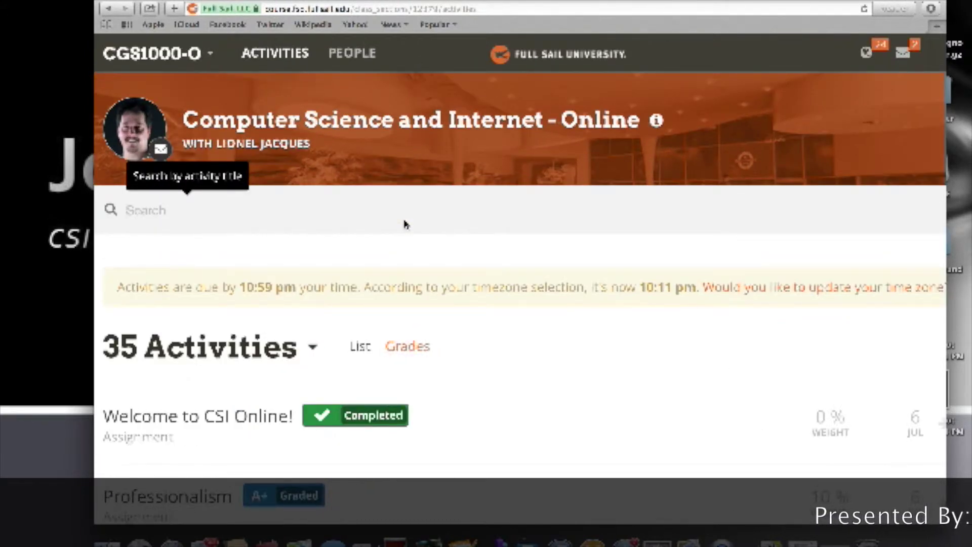
key("super+minus")
key("super+minus")
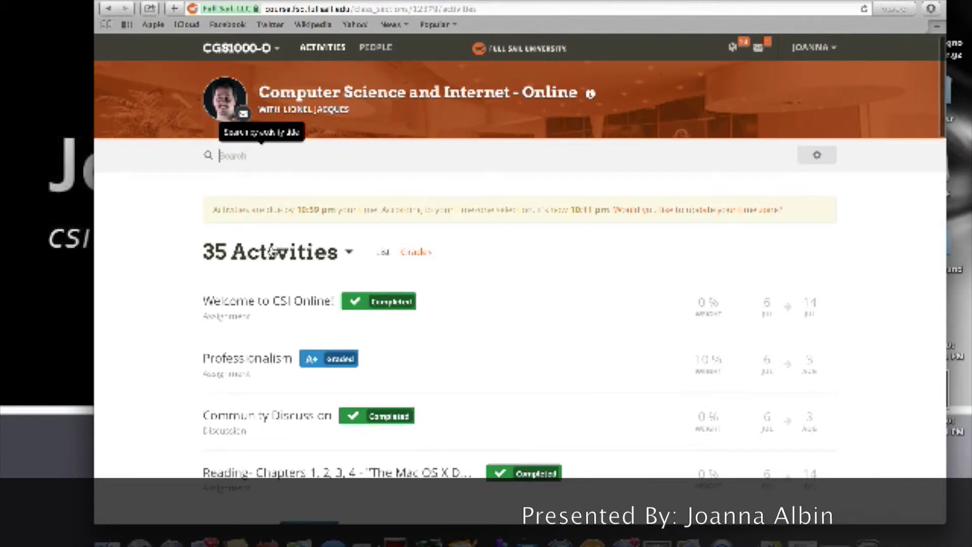
scroll(272, 252, "up", 5)
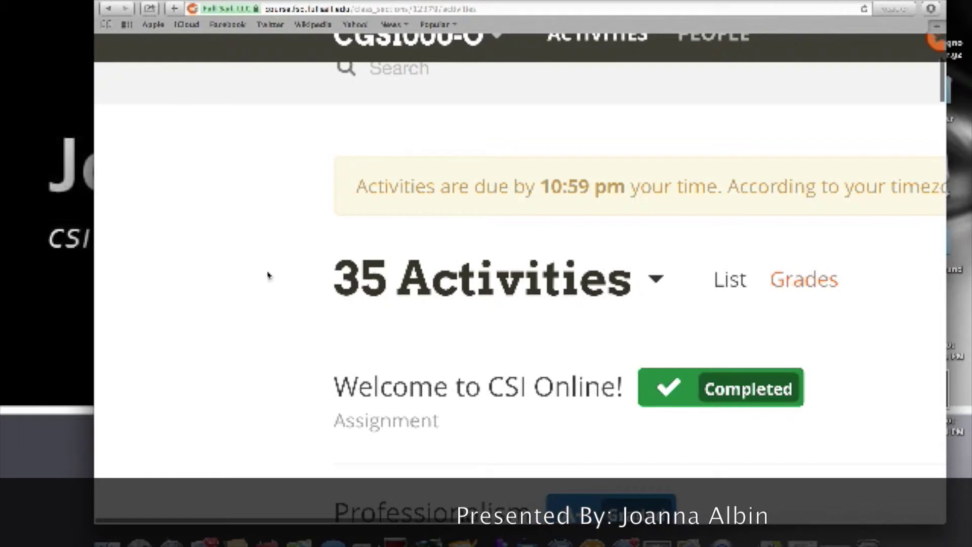
scroll(462, 289, "down", 5)
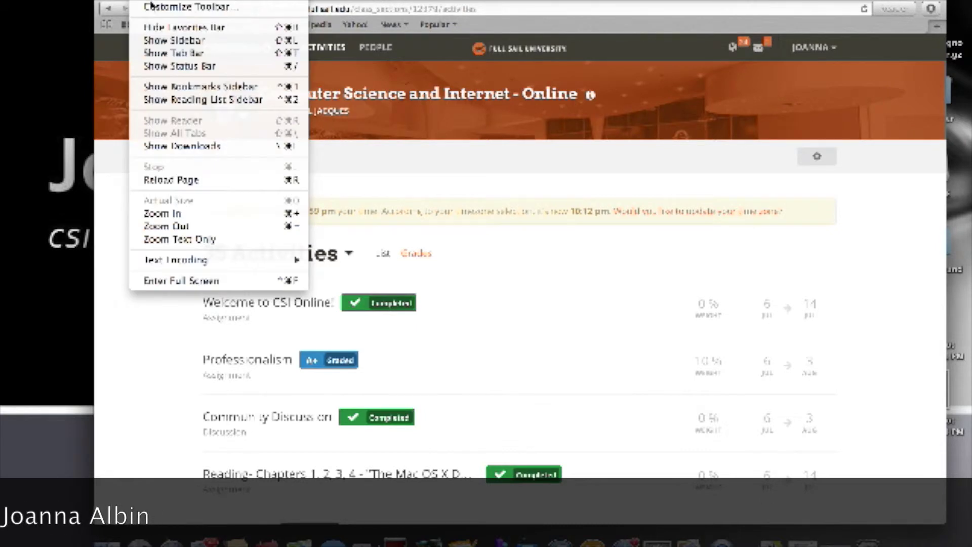
Step: Zoom the page in and out repeatedly from the View menu, then launch Calendar
left_click(185, 216)
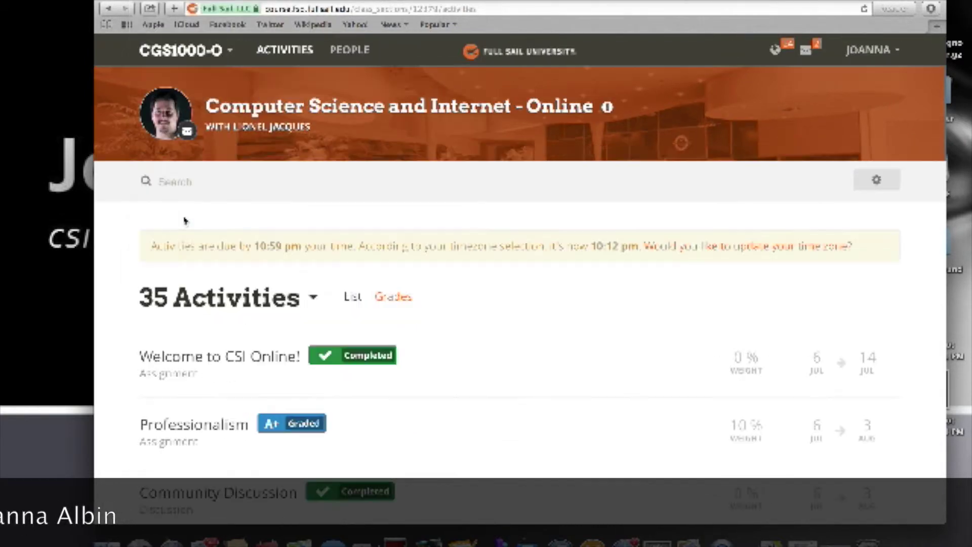
left_click(147, 1)
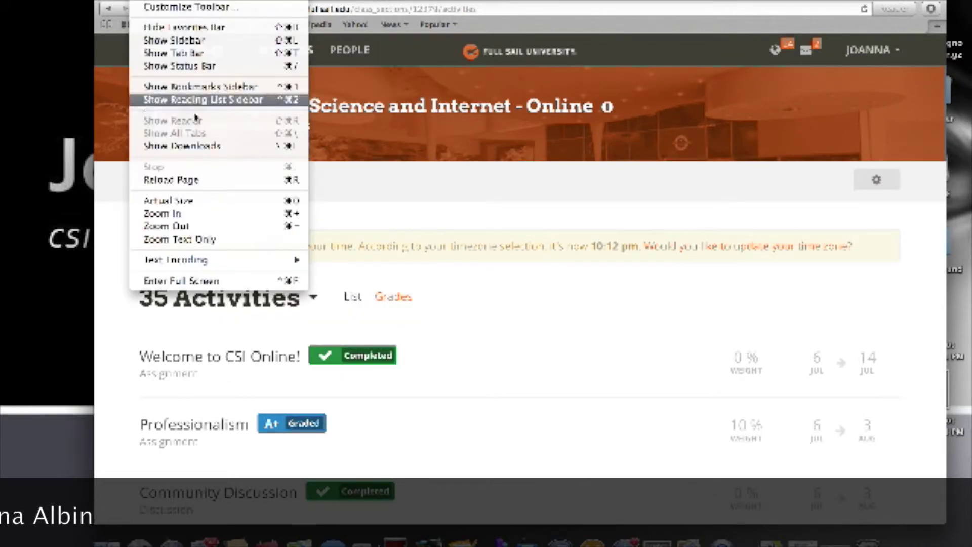
left_click(204, 211)
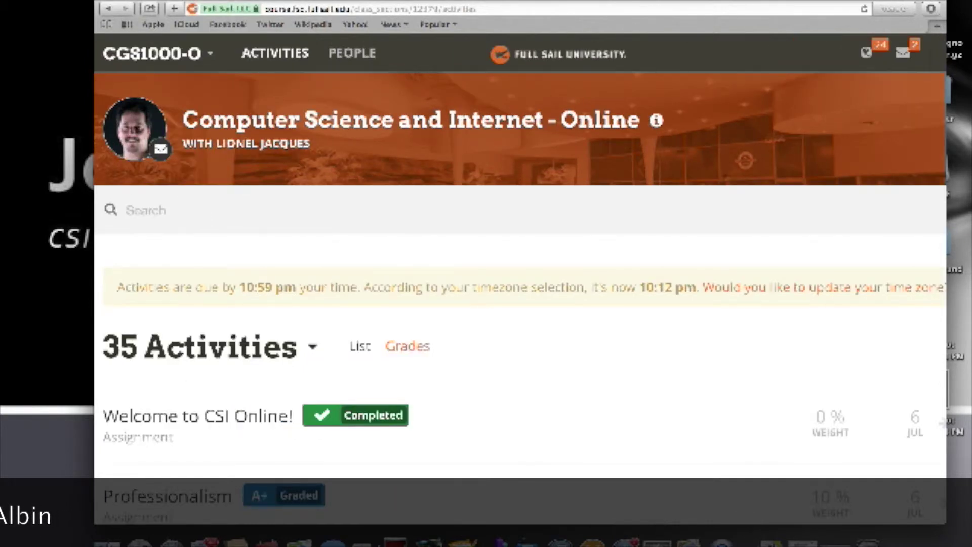
left_click(146, 1)
left_click(192, 223)
left_click(152, 1)
left_click(202, 225)
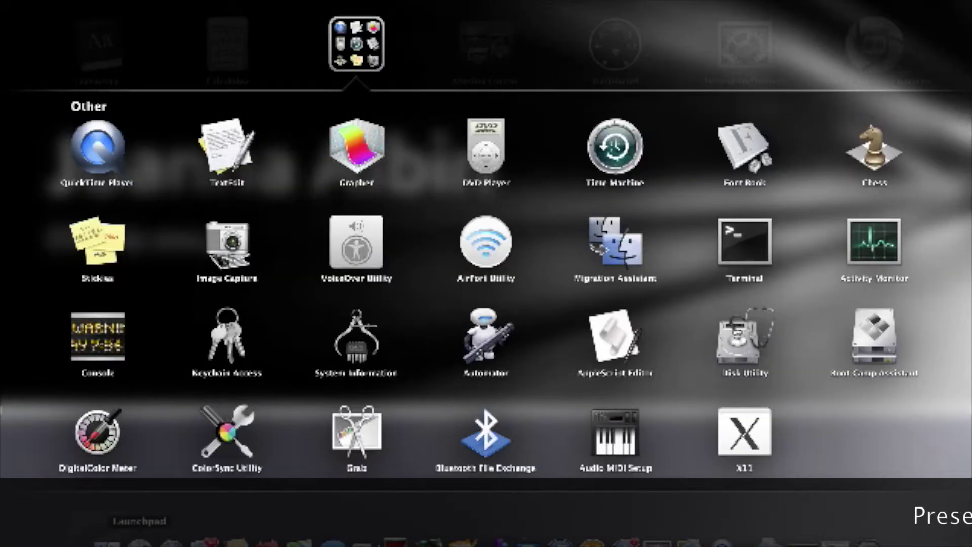
left_click(495, 60)
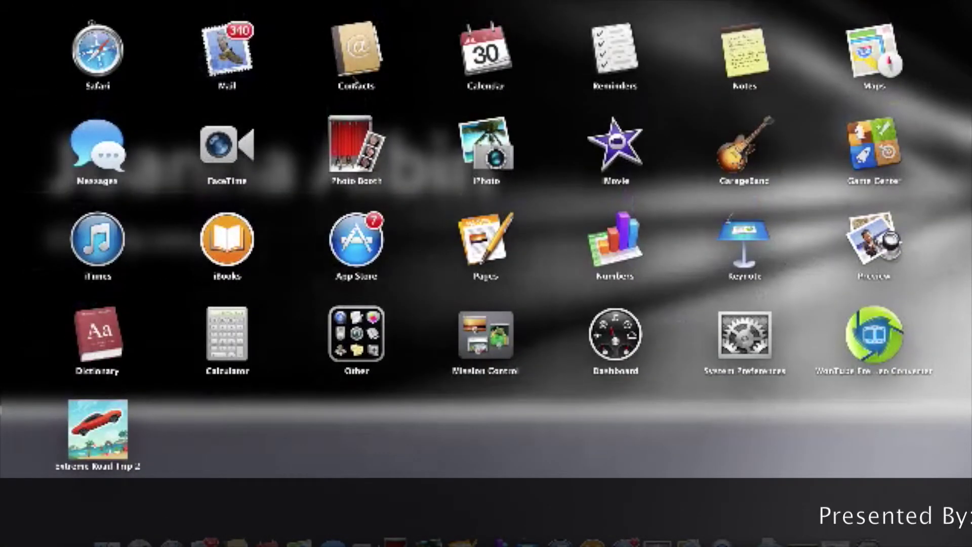
left_click(495, 60)
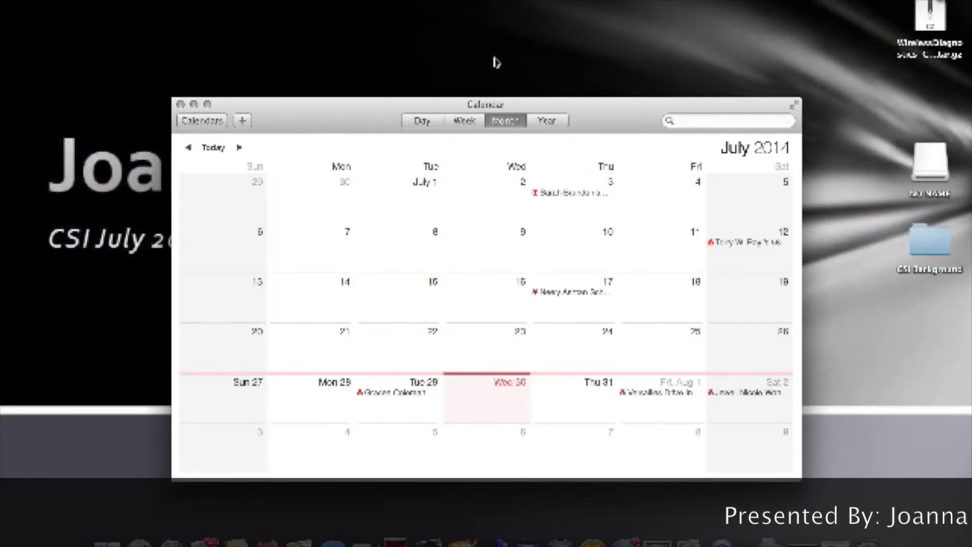
Step: Add a quick event 'New appointment' on Wednesday 30 July and close Calendar
left_click(242, 122)
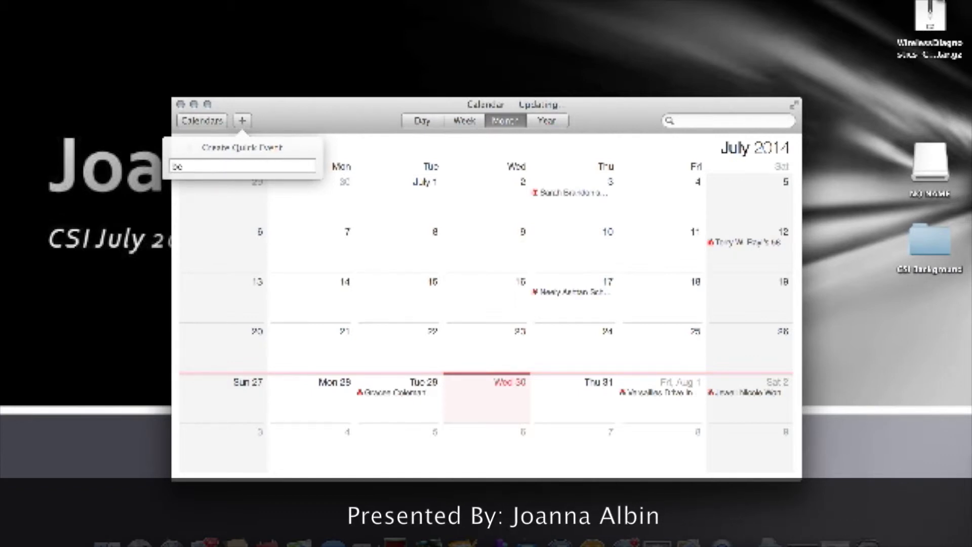
type("New appointm")
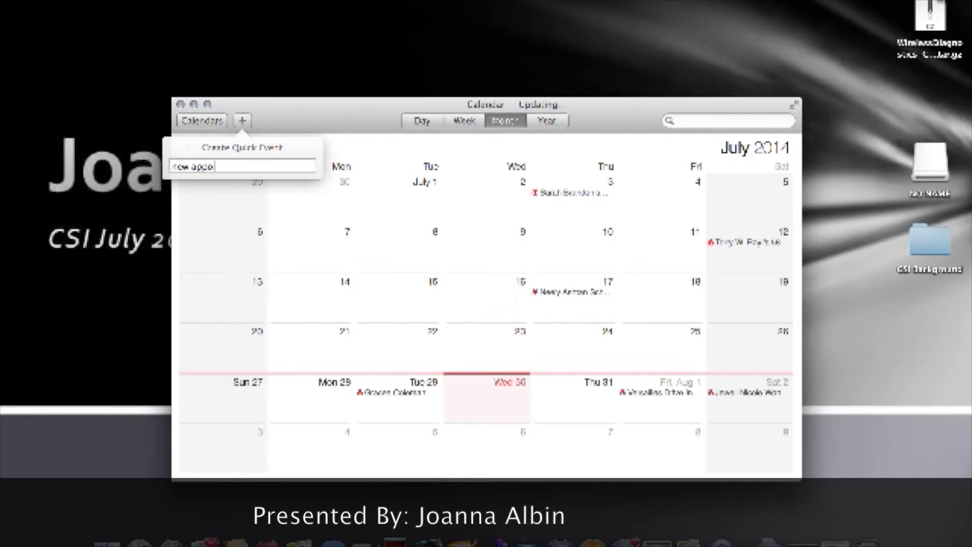
type("ent")
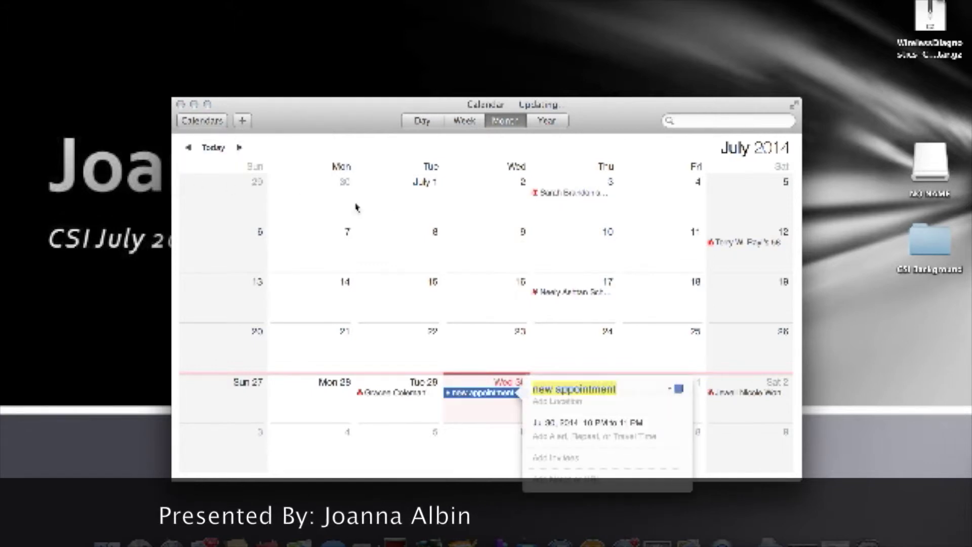
left_click(477, 437)
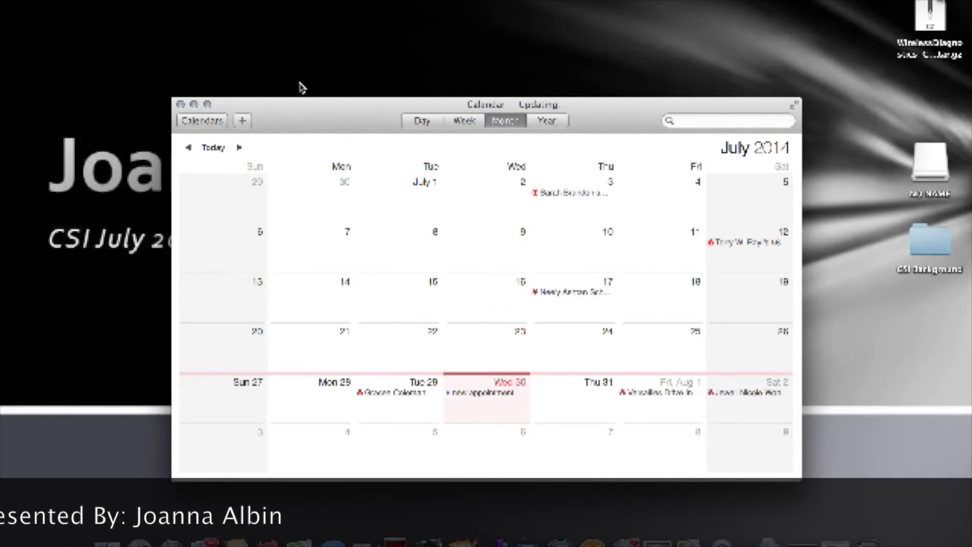
left_click(181, 104)
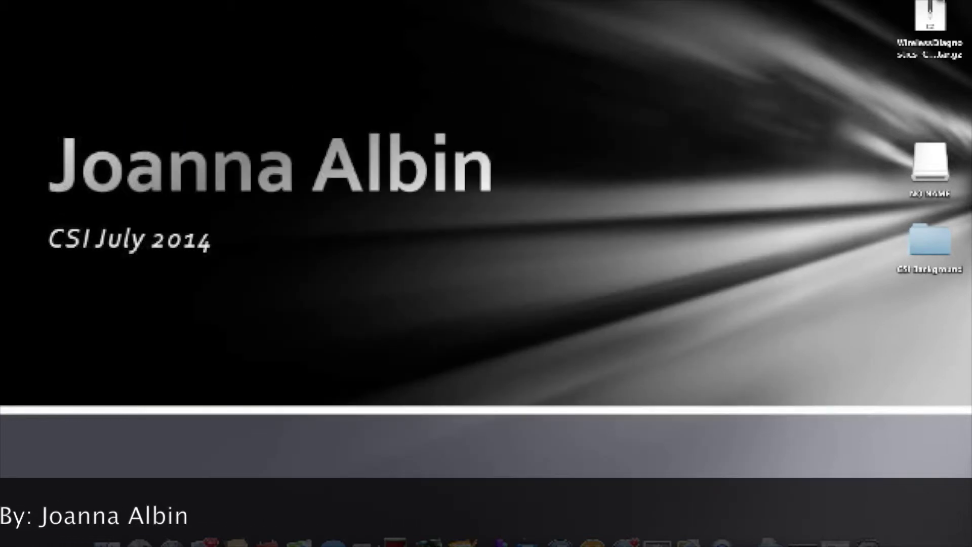
Step: Create a new Burn Folder on the desktop from Finder's File menu
left_click(100, 0)
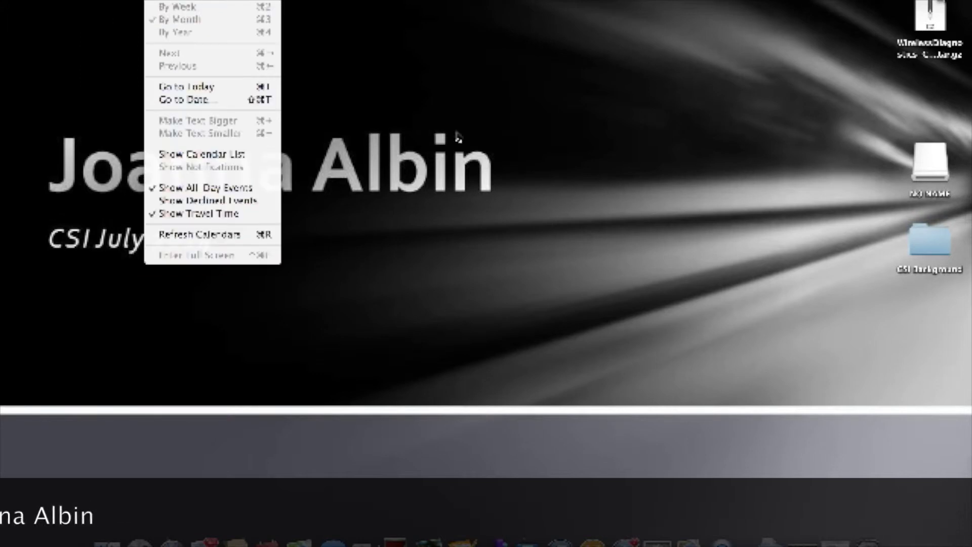
left_click(515, 191)
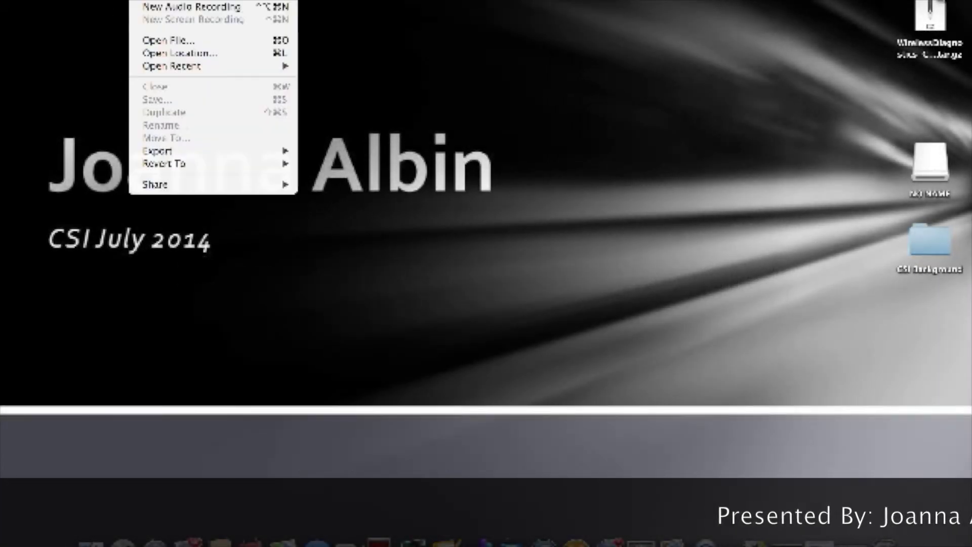
left_click(107, 38)
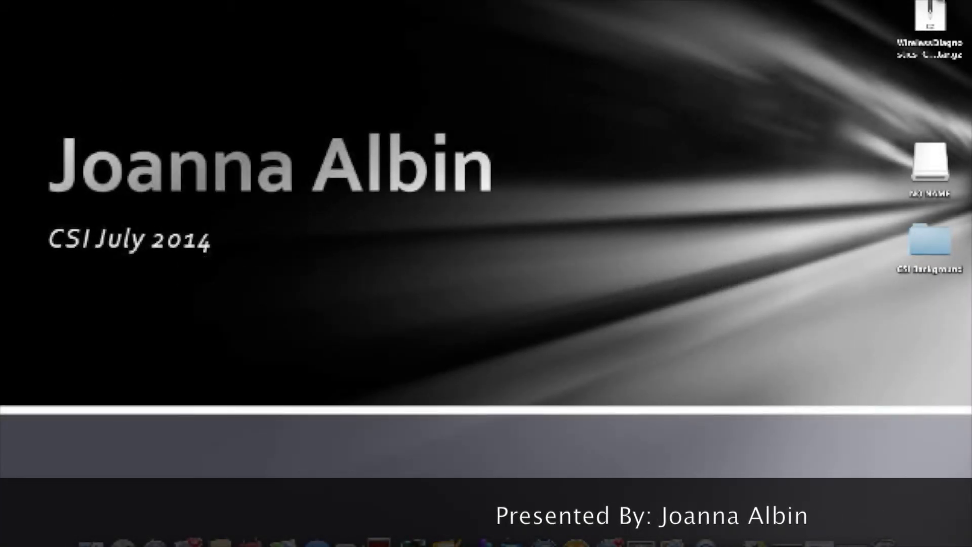
left_click(91, 0)
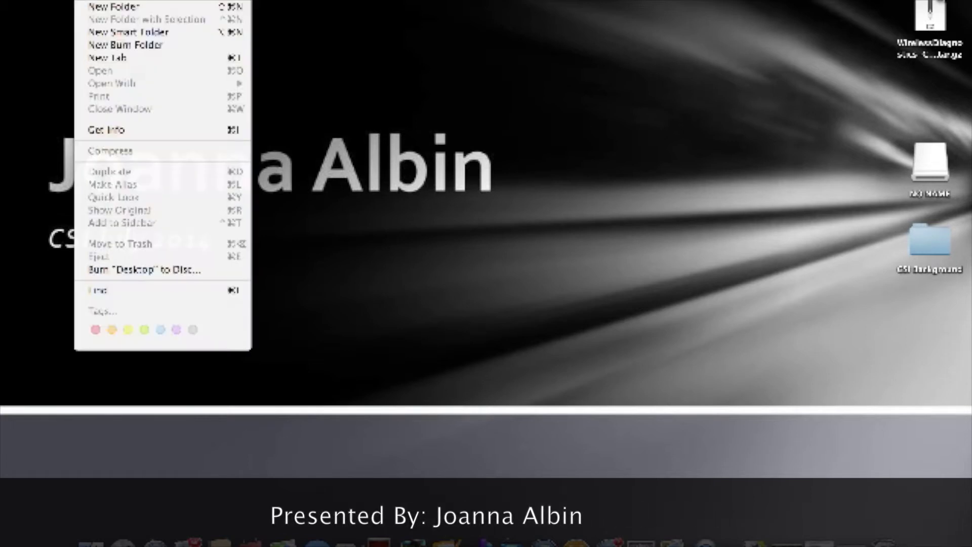
left_click(118, 45)
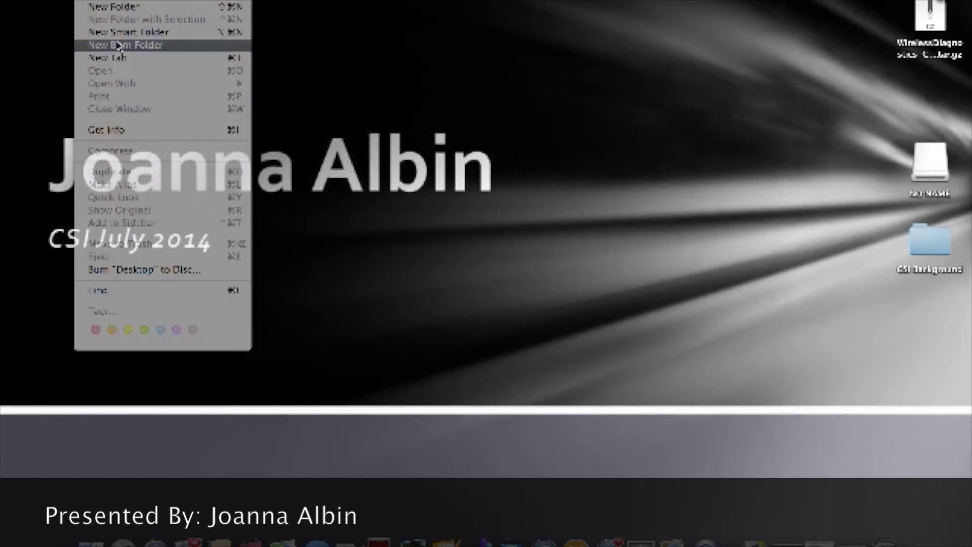
left_click(755, 143)
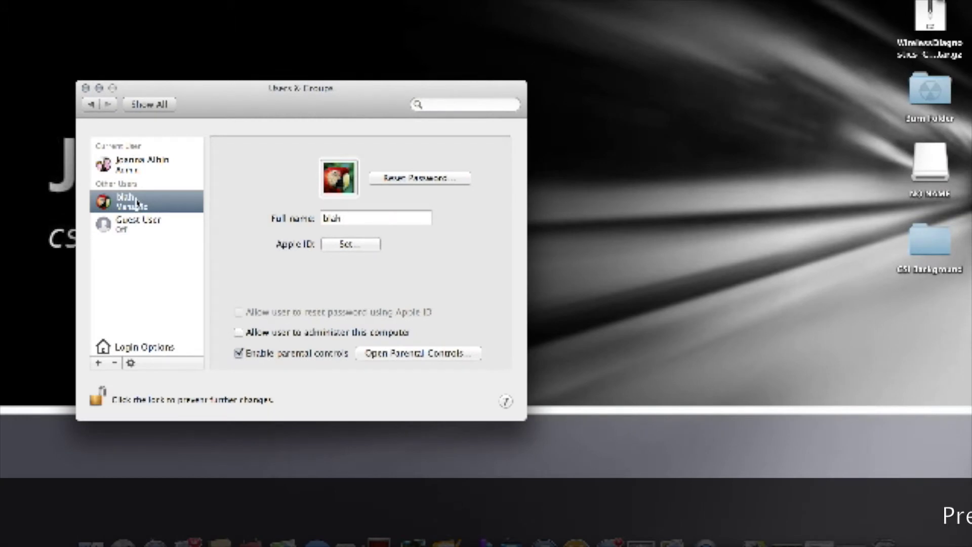
Step: Add a Standard user account, entering its name, a password twice and the hint 'number'
left_click(129, 169)
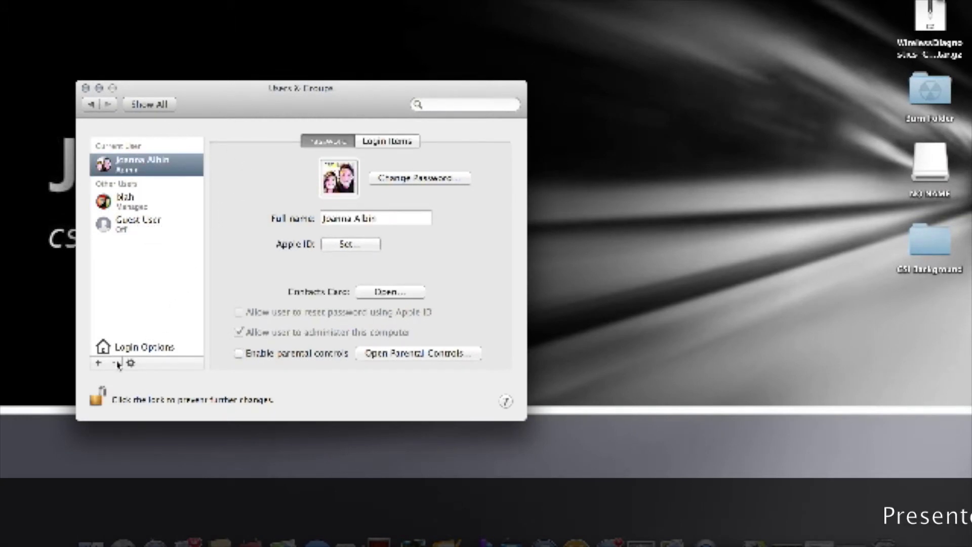
left_click(99, 363)
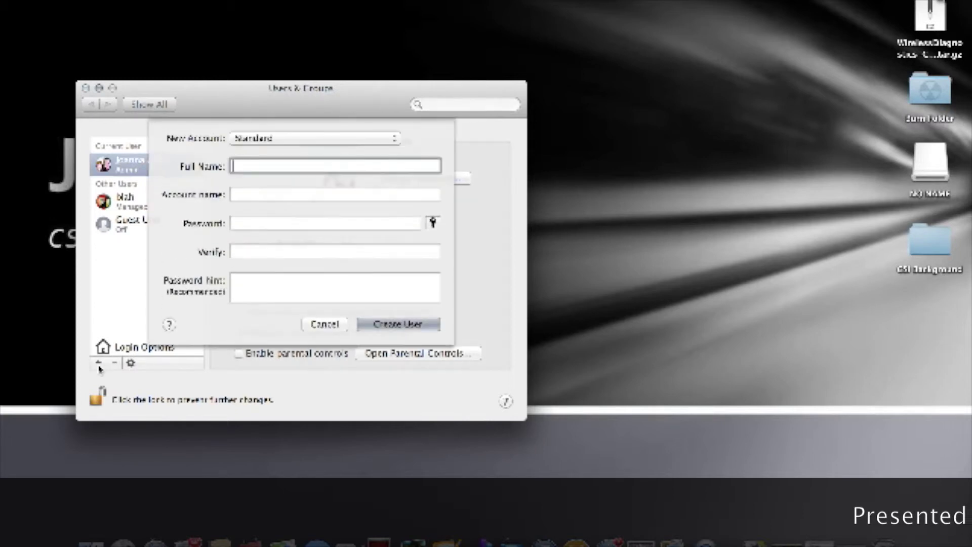
type("blahh")
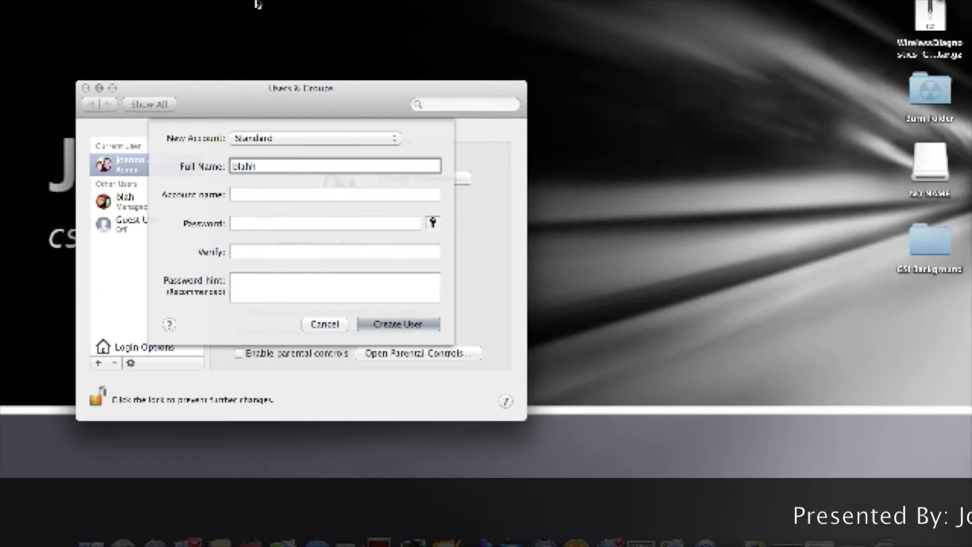
key("Tab")
key("Tab")
type("123")
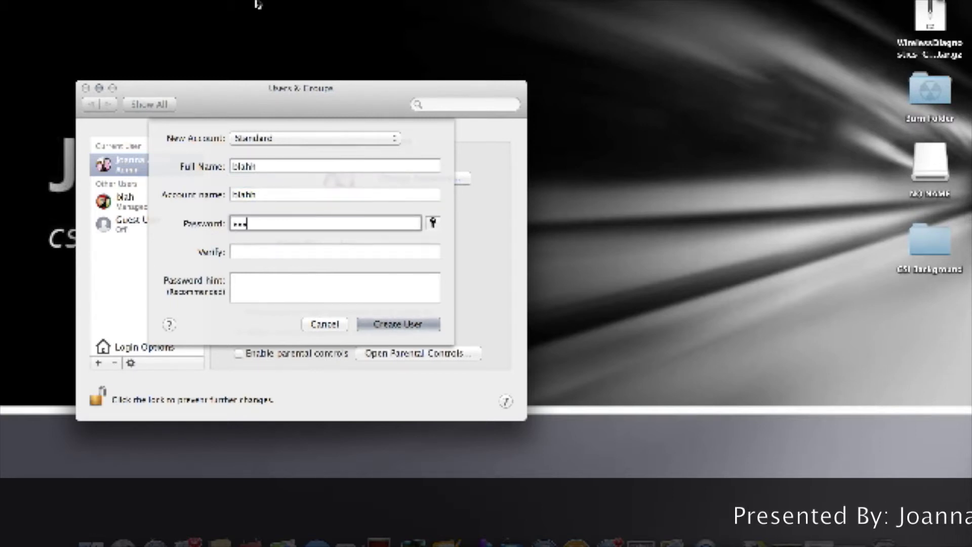
key("Tab")
type("123")
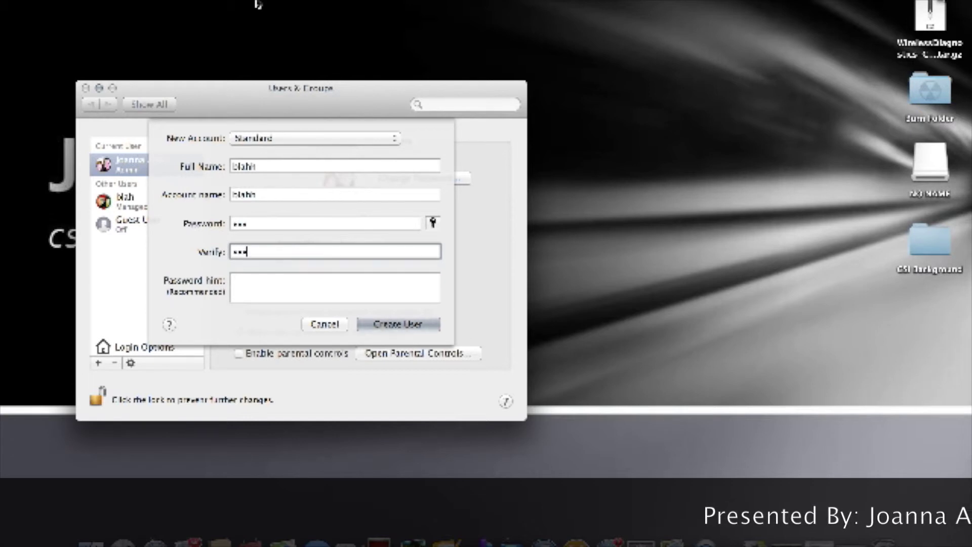
key("Tab")
type("aumber")
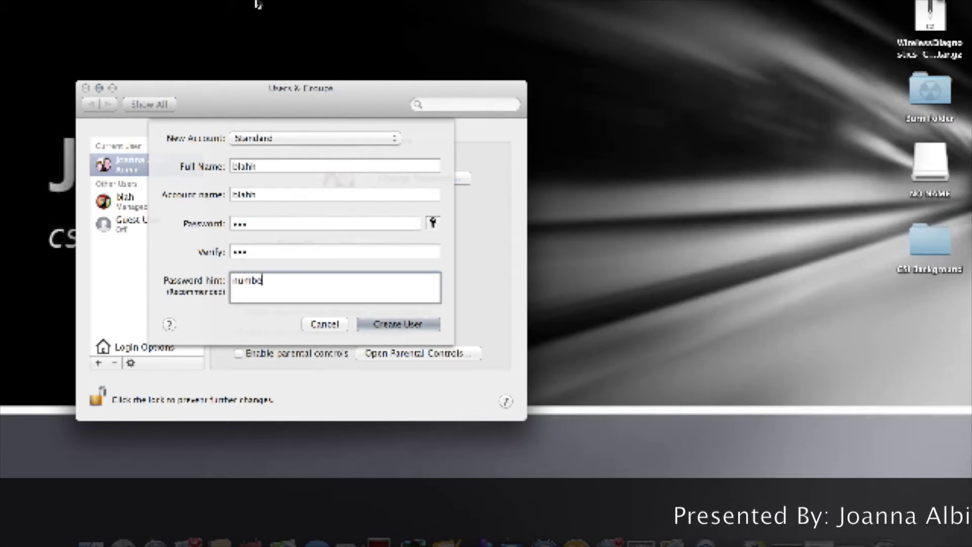
key("Return")
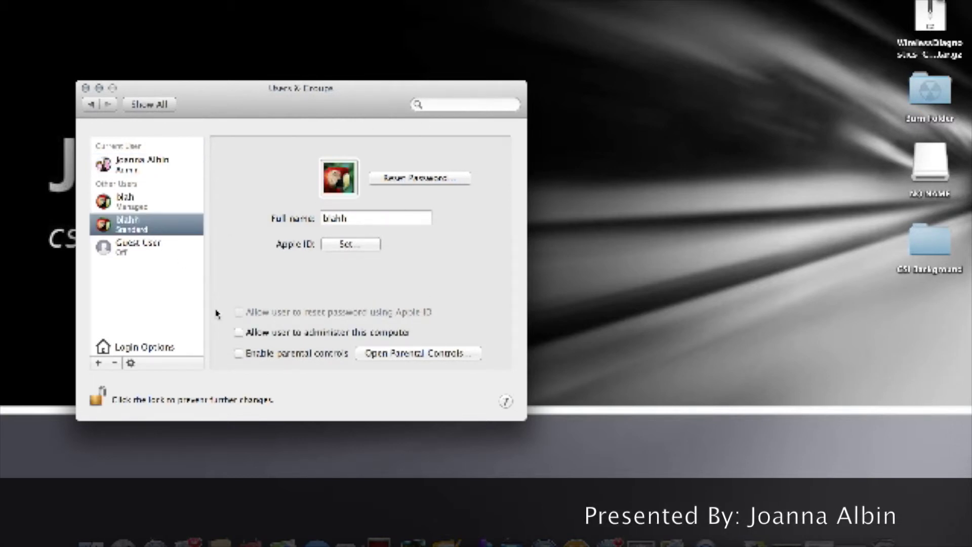
right_click(148, 228)
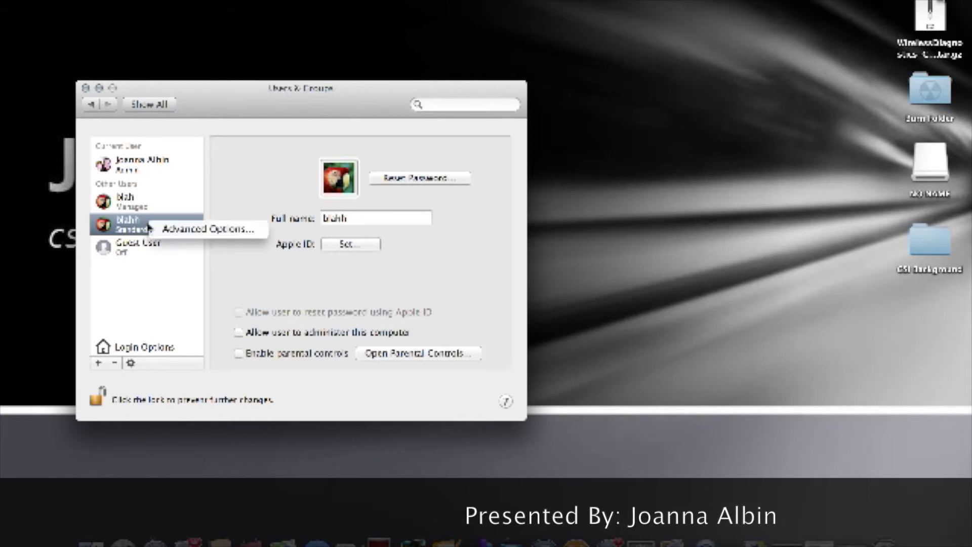
left_click(167, 229)
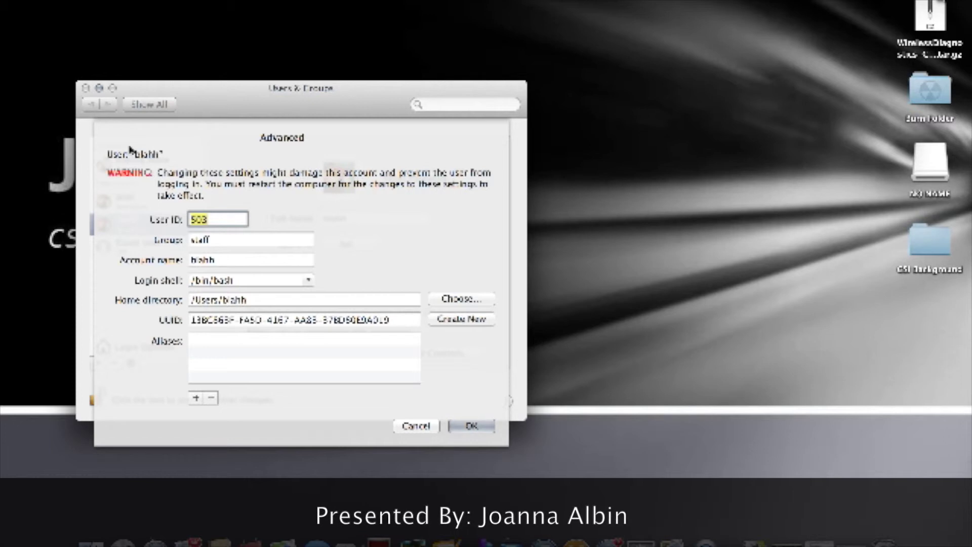
left_click(417, 427)
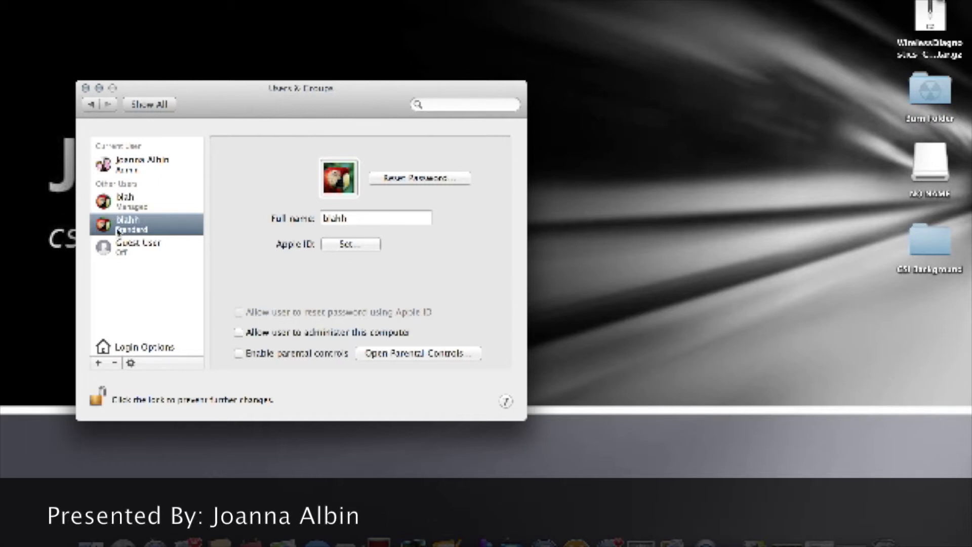
Step: Delete the new Standard user, keeping its home folder as a disk image
left_click(115, 364)
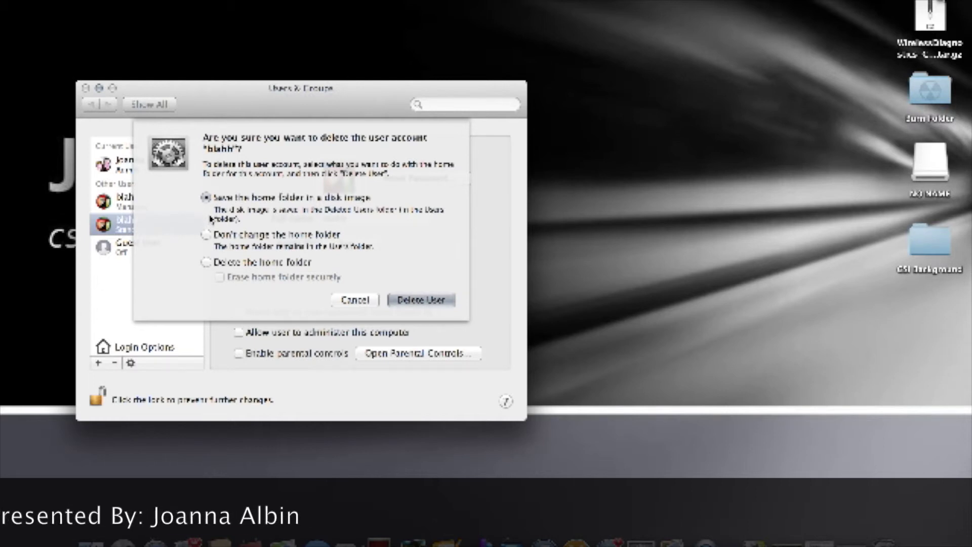
left_click(420, 300)
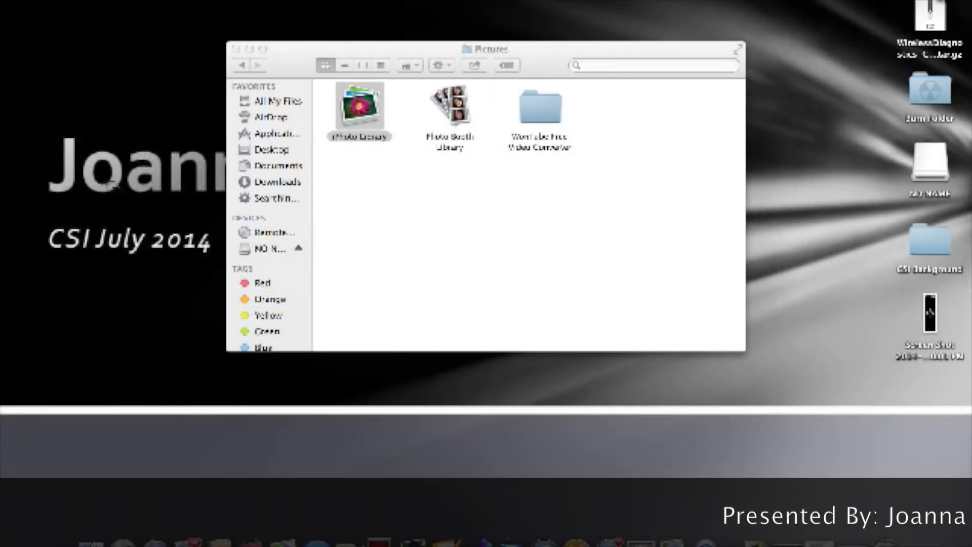
Step: Screenshot the title area on the left, then select and deselect the new desktop file
left_click_drag(31, 118, 217, 313)
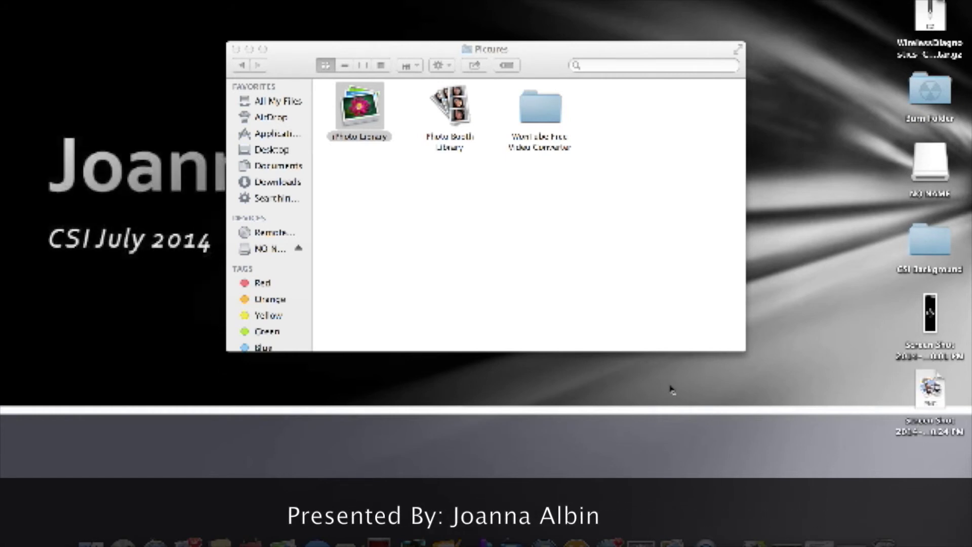
left_click(933, 393)
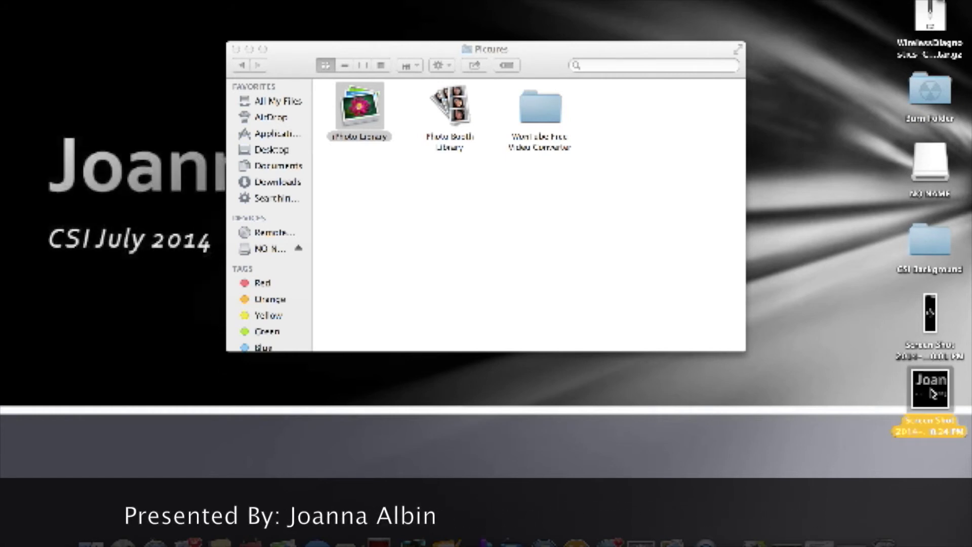
left_click(843, 398)
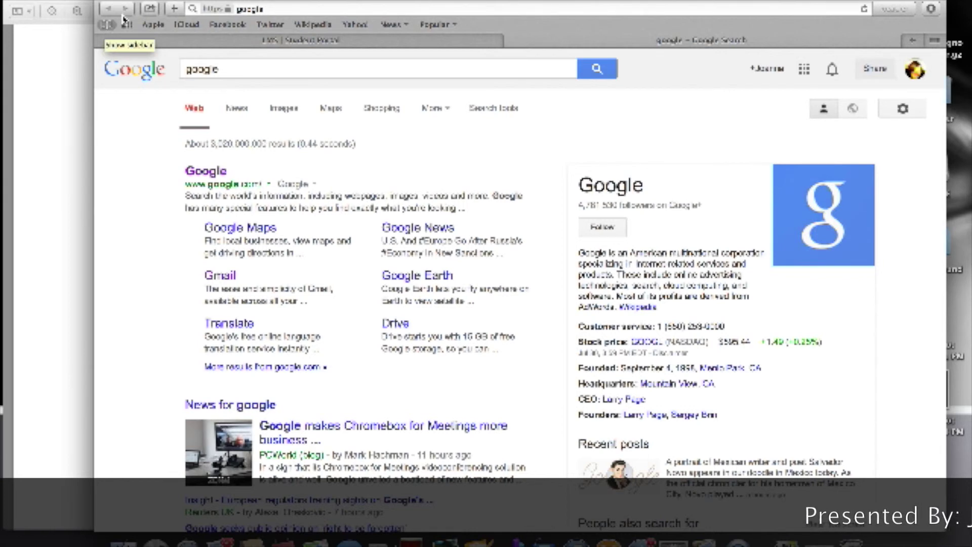
Step: Add the Google results page to the Reading List and browse the Favorites Bar folder in the sidebar
left_click(176, 10)
left_click(107, 27)
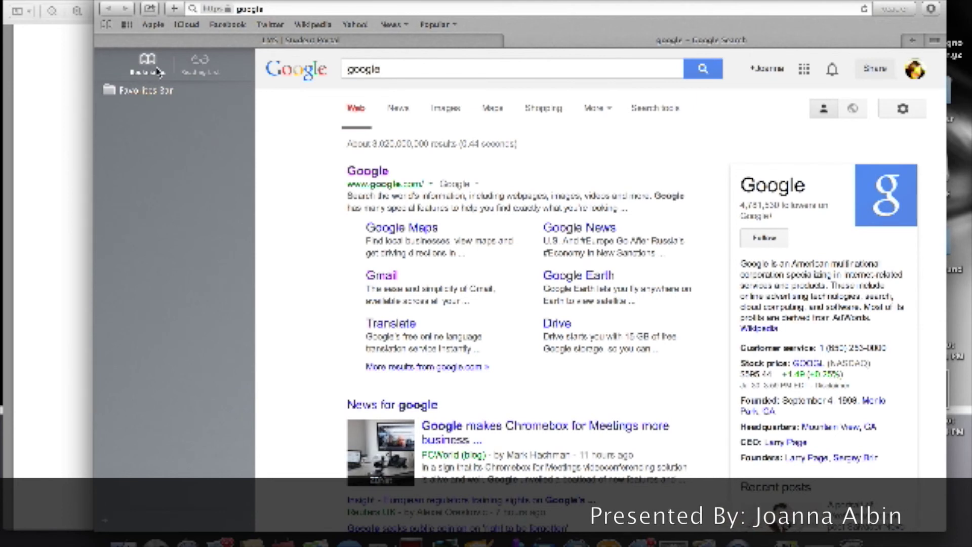
left_click(136, 94)
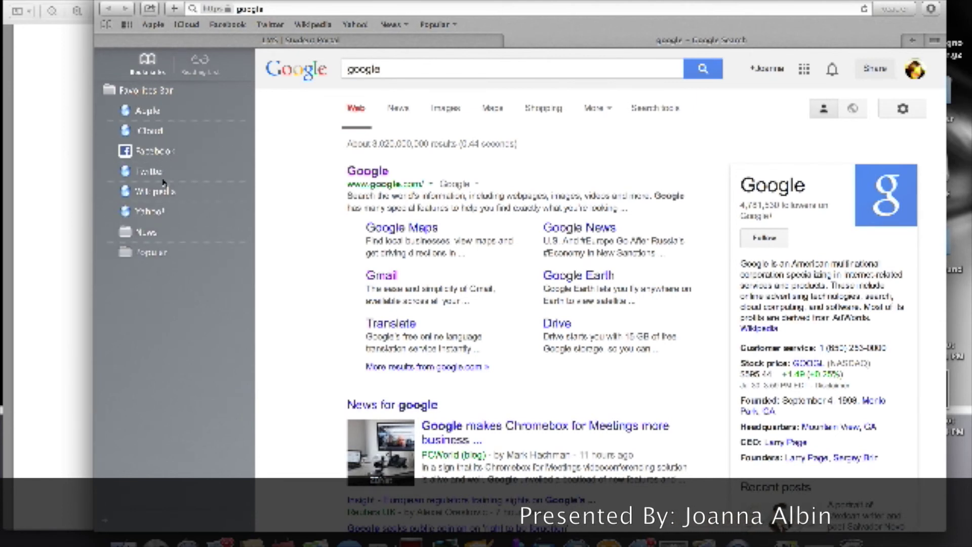
left_click(140, 91)
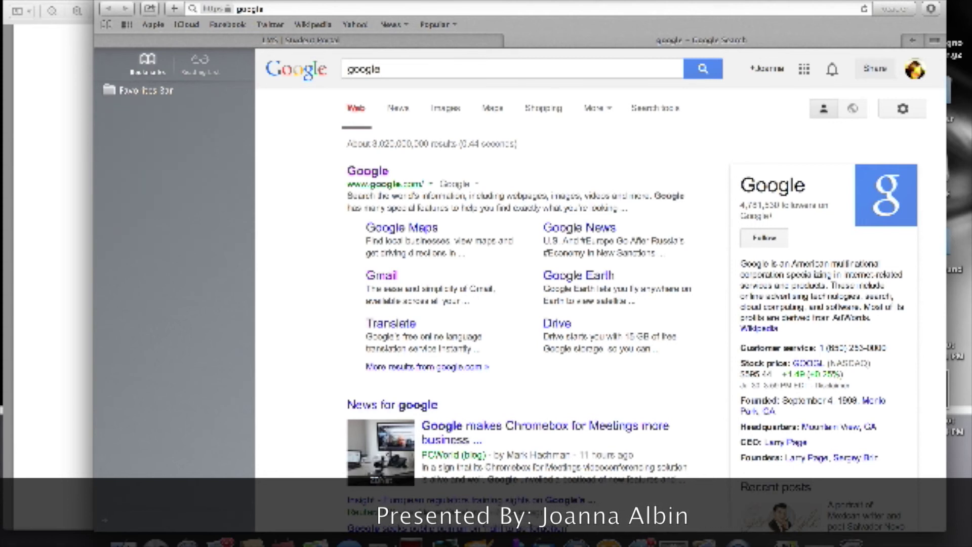
Step: Bookmark the 'google - Google Search' page to the Favorites Bar and open it from the sidebar
left_click(150, 9)
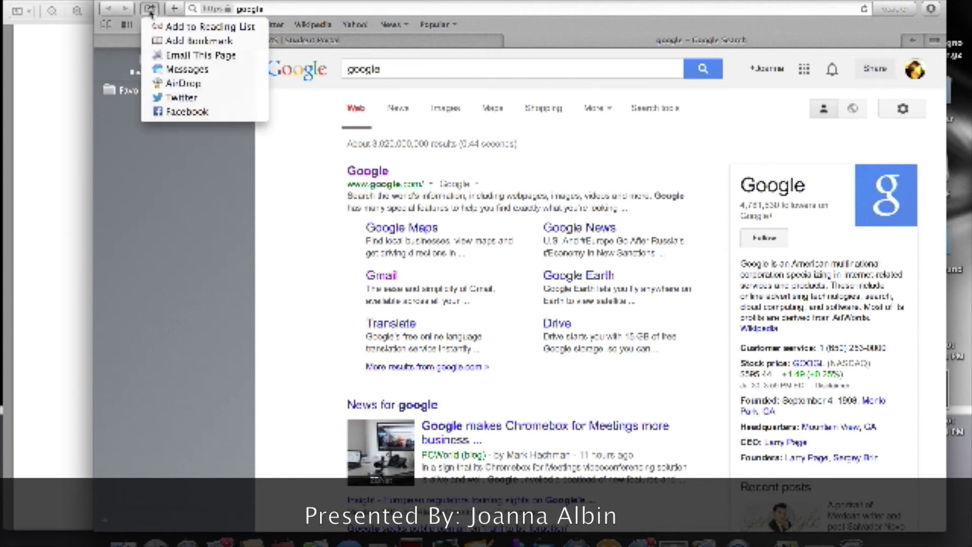
left_click(173, 42)
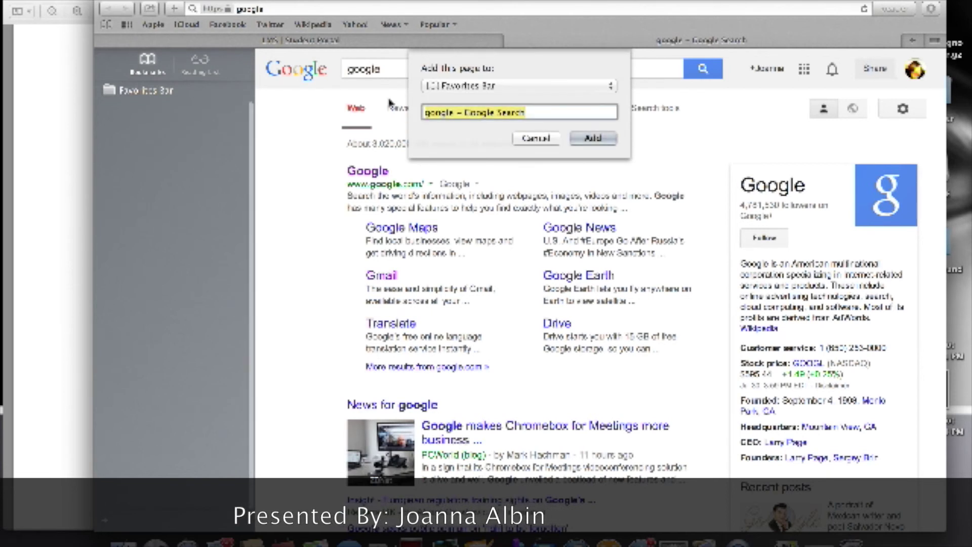
left_click(592, 138)
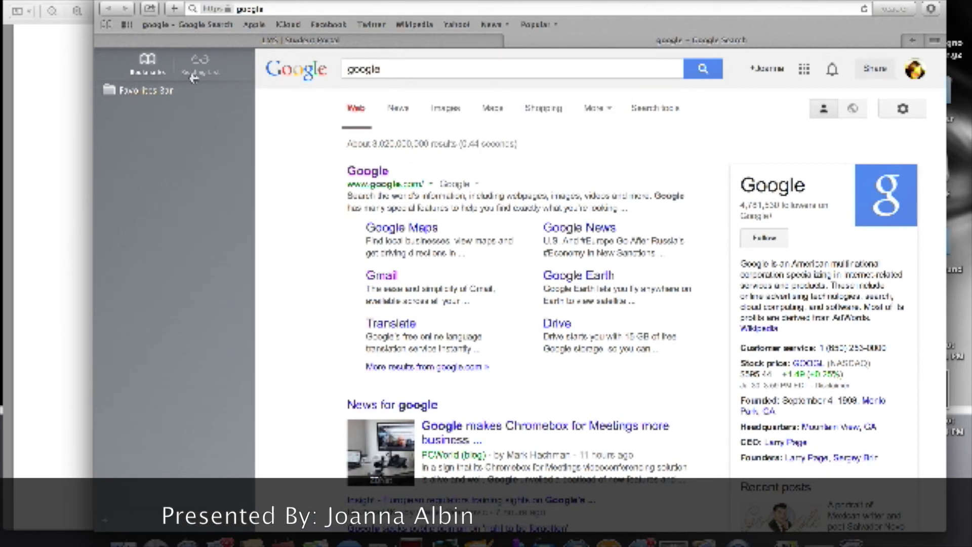
left_click(117, 90)
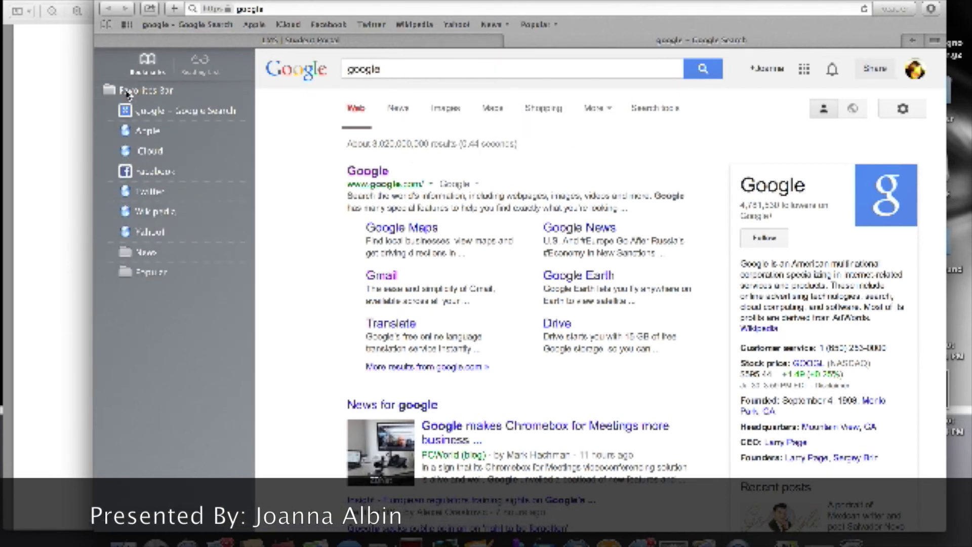
left_click(155, 111)
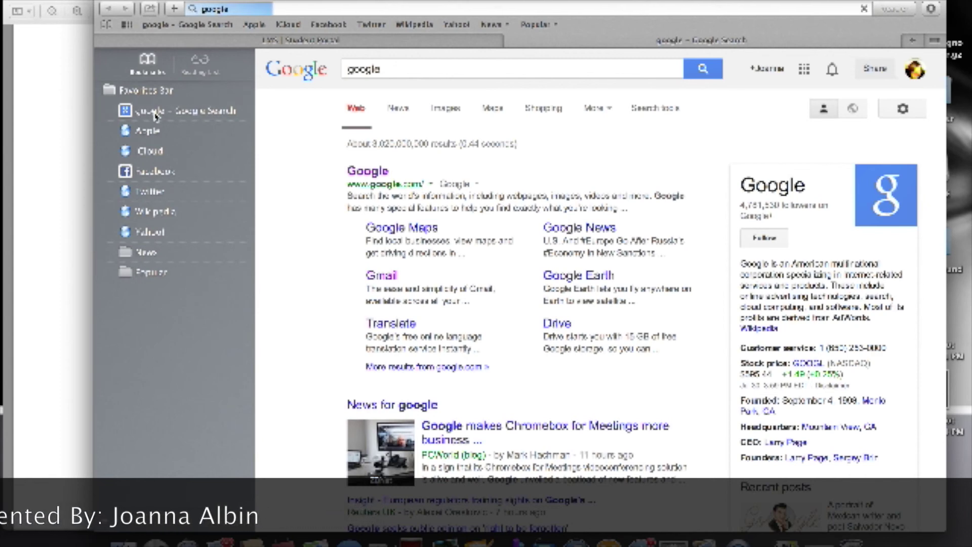
left_click(155, 114)
Step: Delete the 'google - Google Search' bookmark, then turn Wi-Fi off and back on in Network
right_click(156, 115)
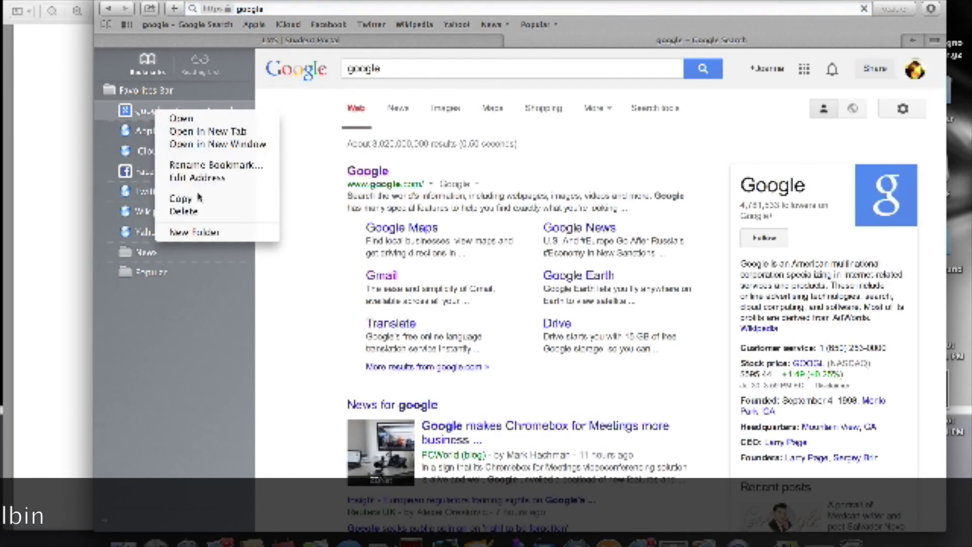
left_click(201, 217)
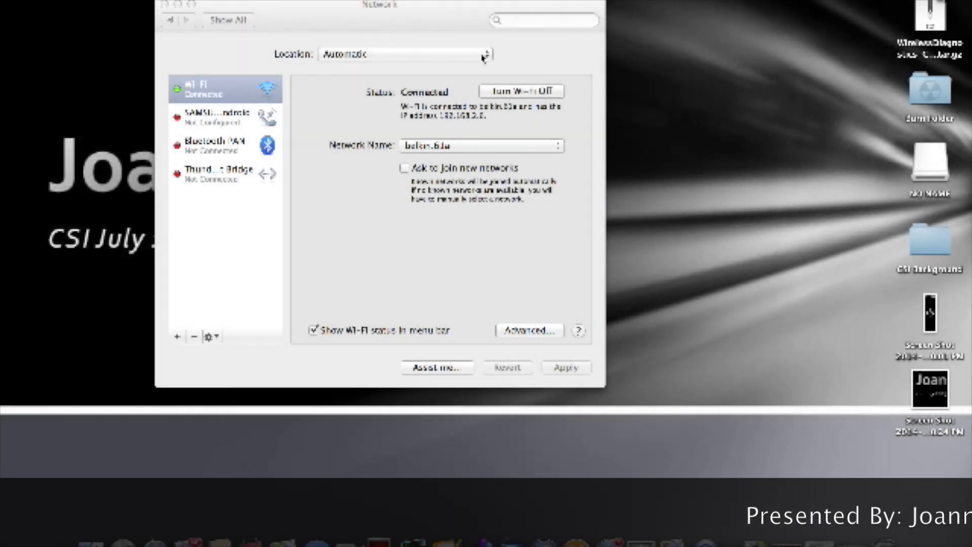
left_click(505, 93)
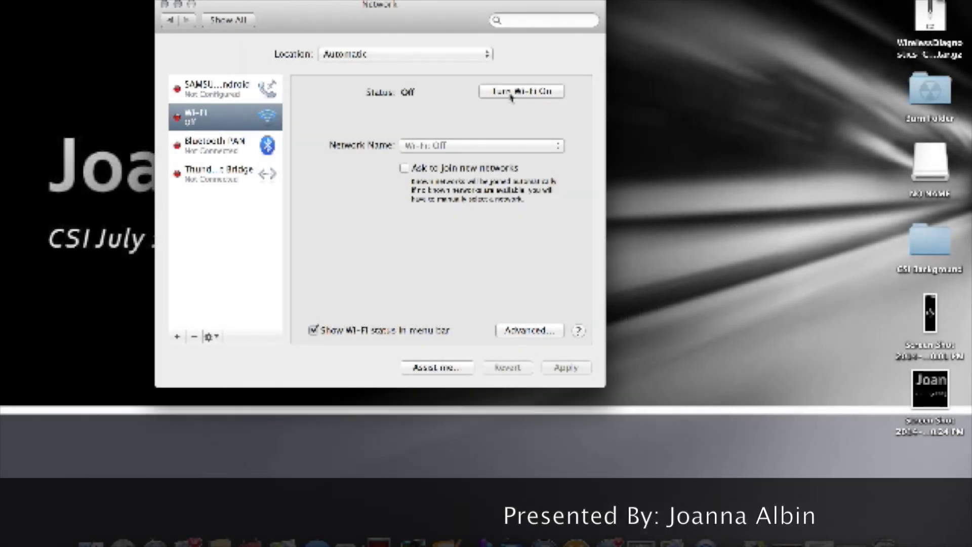
left_click(504, 96)
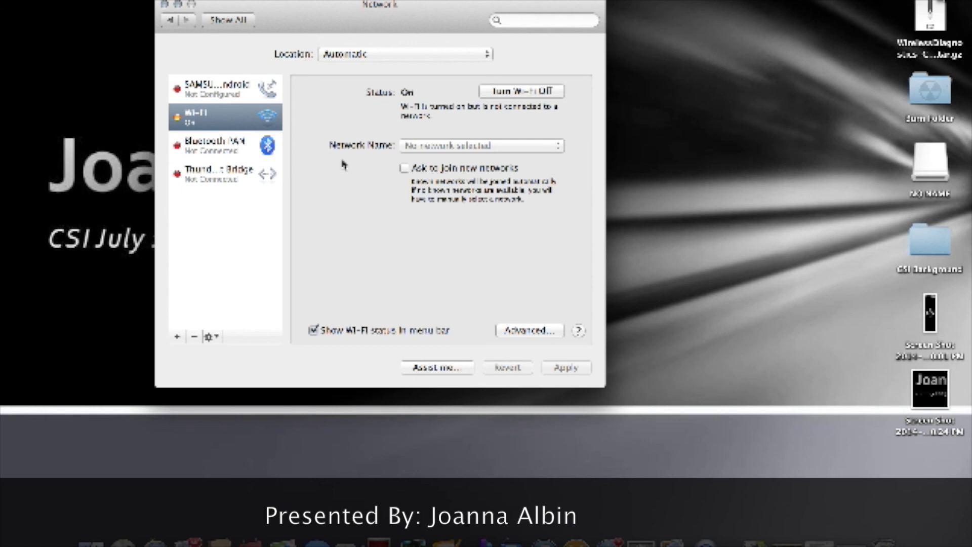